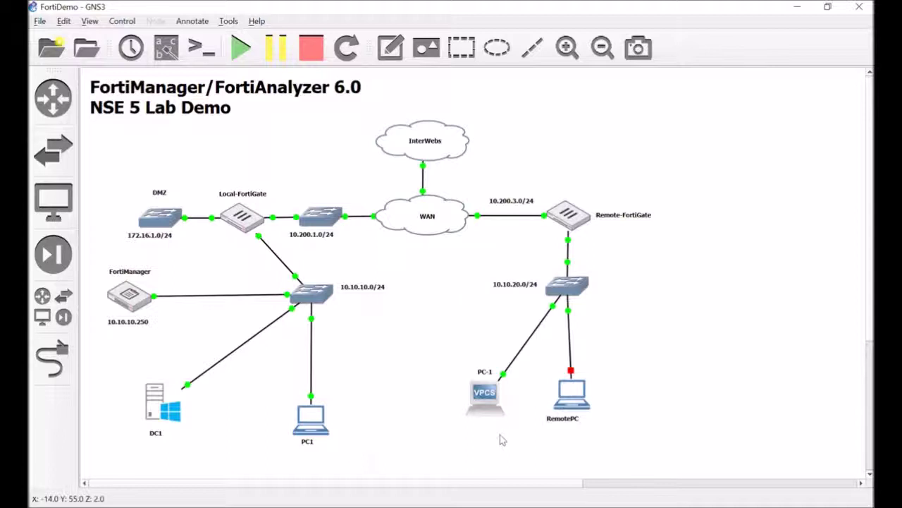
Open PC1's VNC console in GNS3 and go to FortiManager's Device Manager.
left_click(319, 421)
double_click(318, 421)
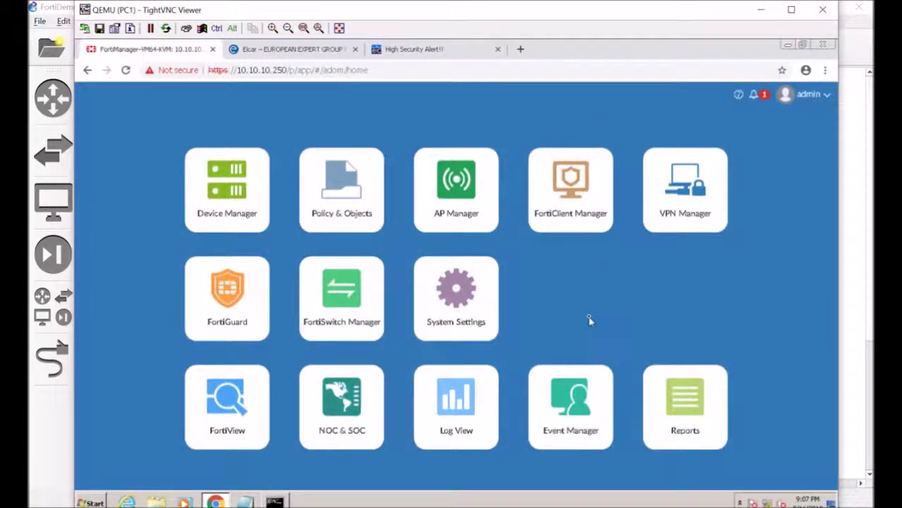
left_click(262, 195)
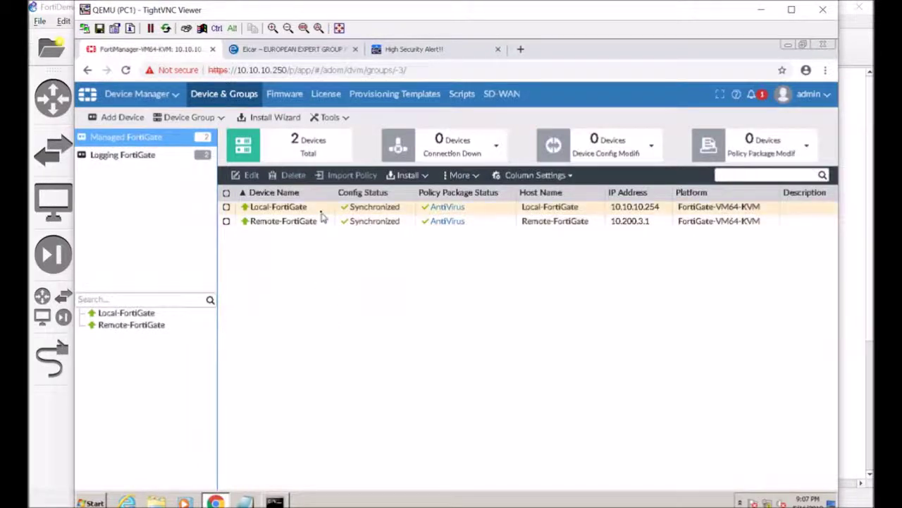
Open Local-FortiGate's dashboard and review its system, license and installation details.
left_click(302, 206)
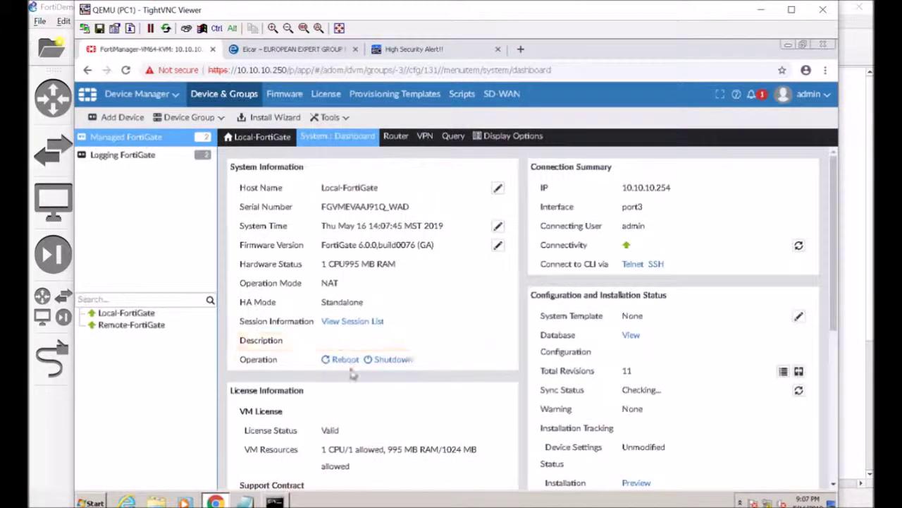
scroll(488, 368, "down", 1)
scroll(488, 369, "down", 4)
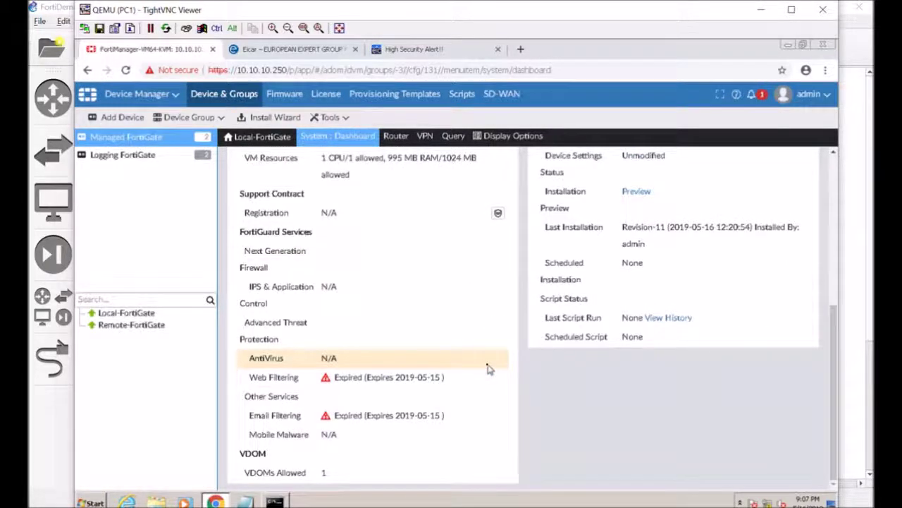
scroll(488, 368, "up", 5)
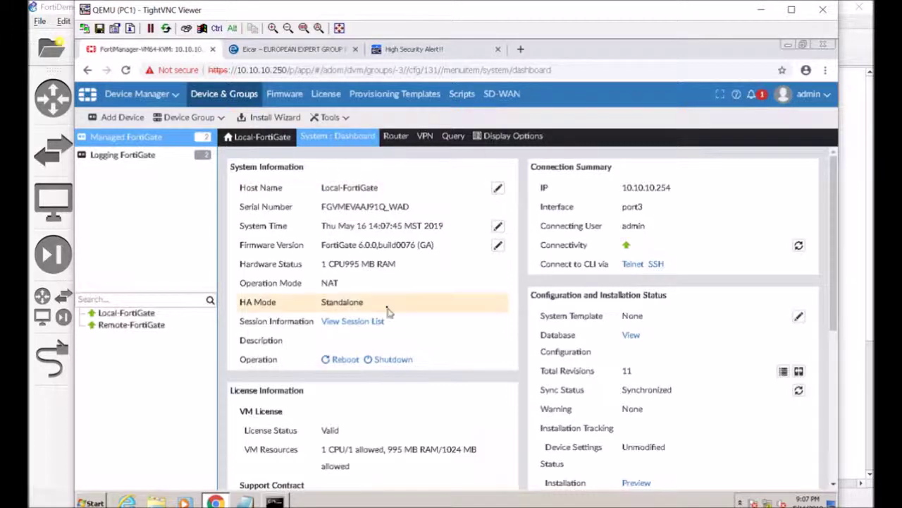
scroll(531, 363, "down", 4)
scroll(531, 362, "up", 4)
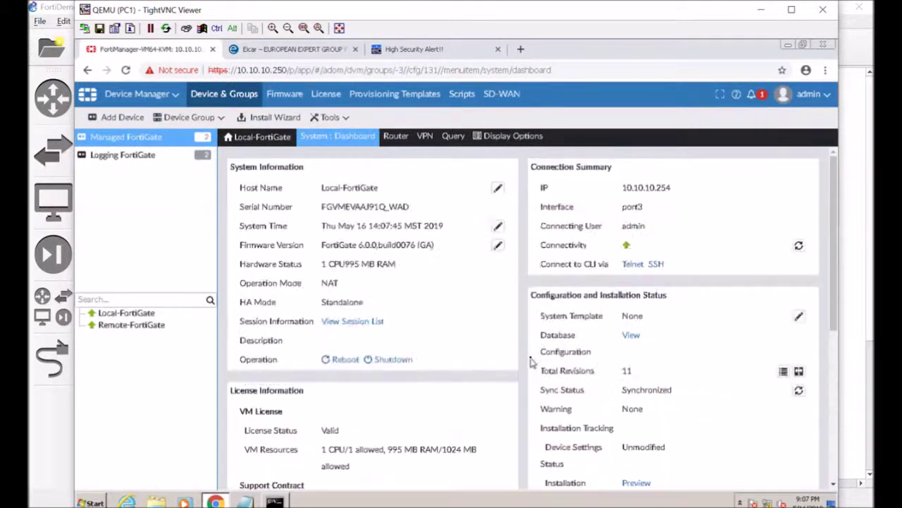
left_click(337, 136)
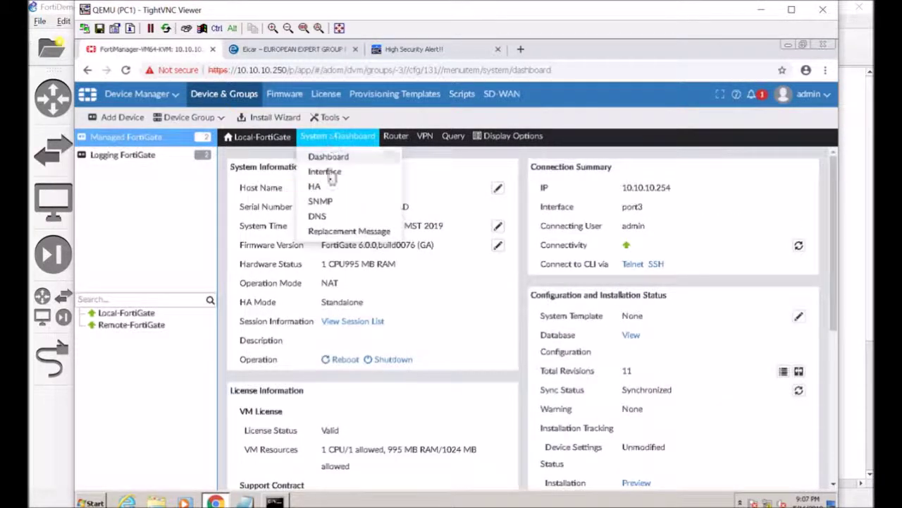
View Local-FortiGate's DNS servers: primary 208.91.112.53 and secondary 208.91.112.52.
left_click(326, 218)
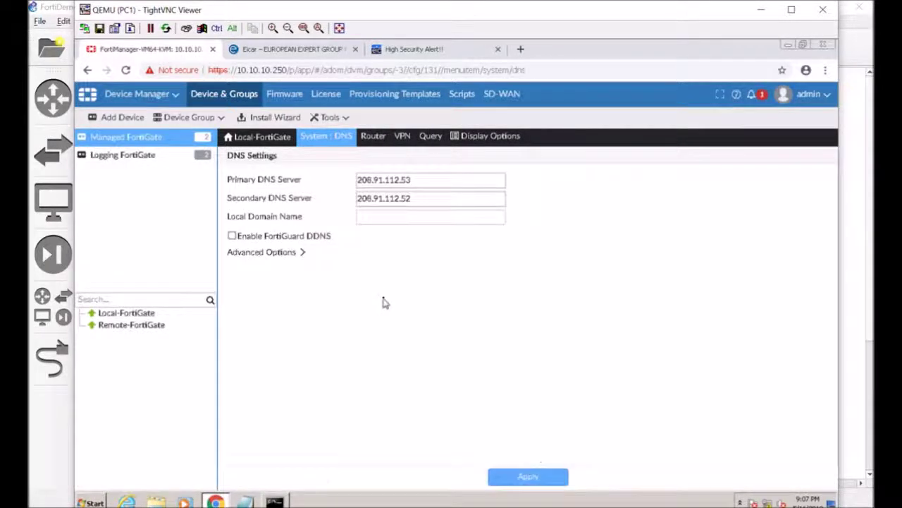
left_click(455, 177)
double_click(393, 179)
double_click(430, 198)
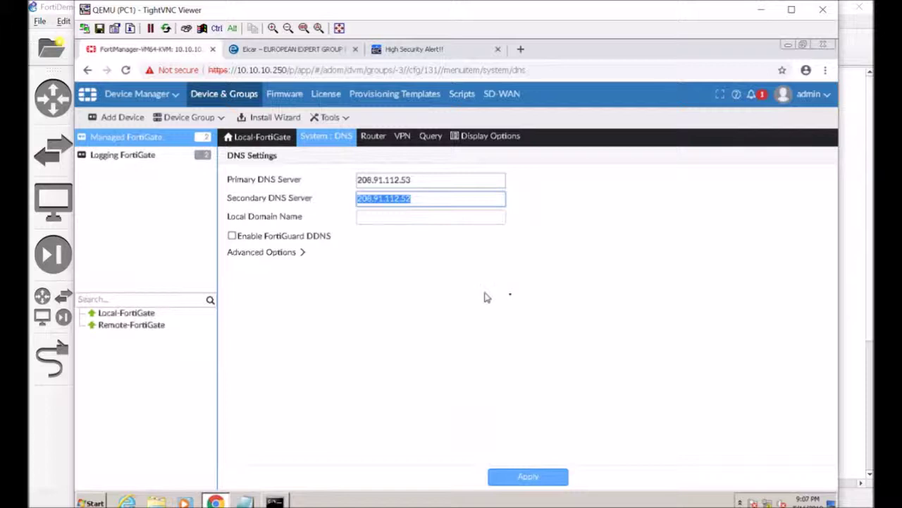
left_click(515, 297)
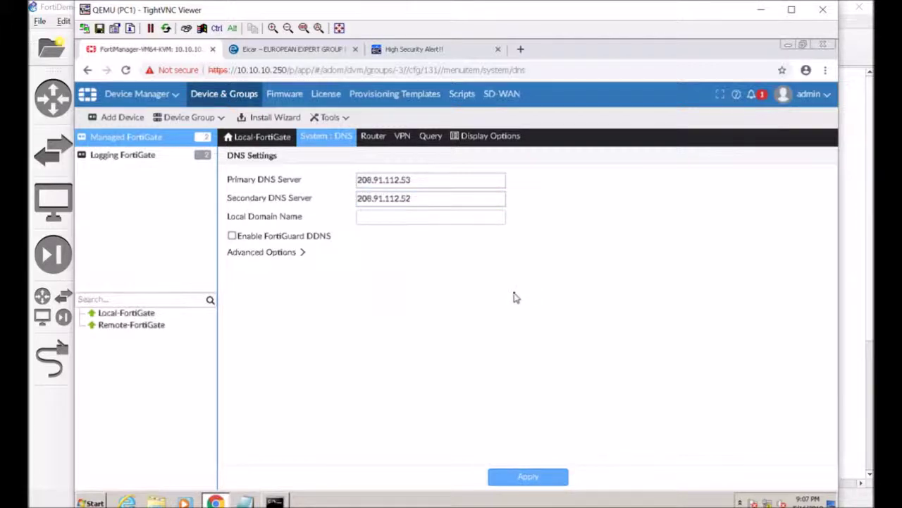
left_click(315, 138)
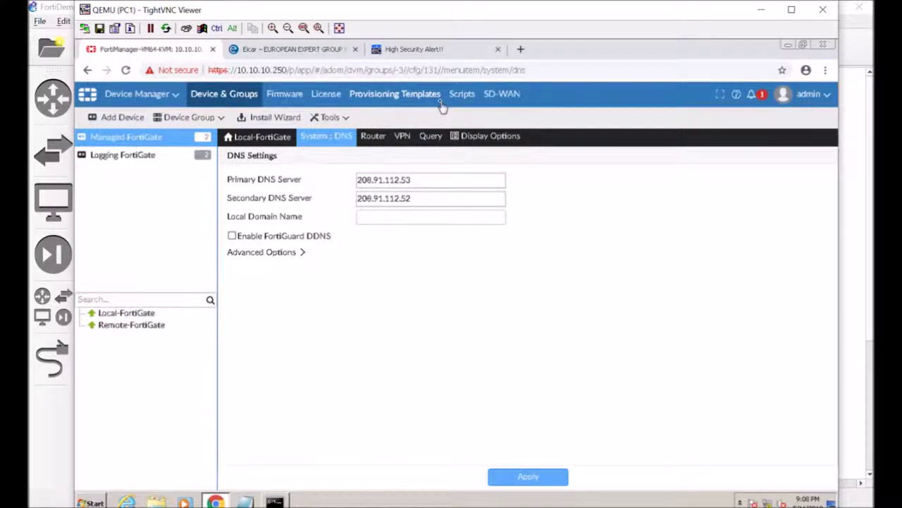
Create system template 'DNS Changes' with comment 'Some turkey thought using a diff dns would be nice'.
left_click(379, 103)
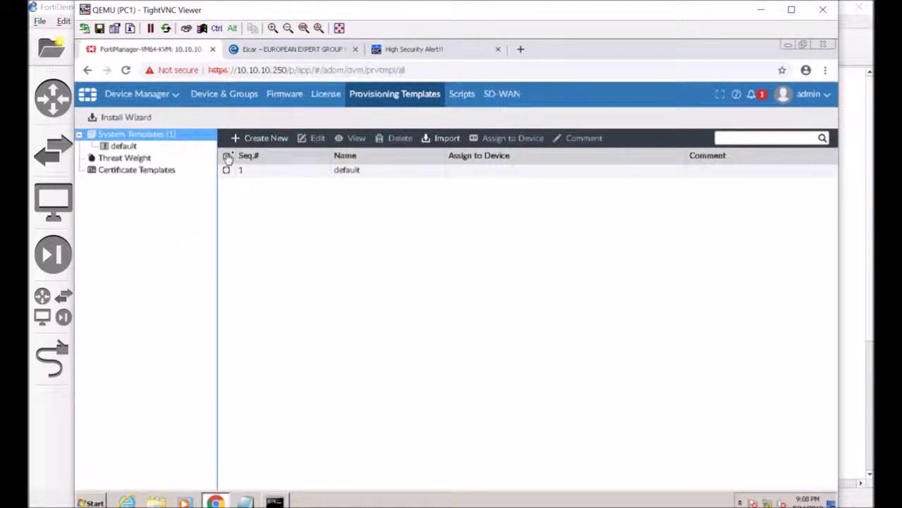
left_click(258, 140)
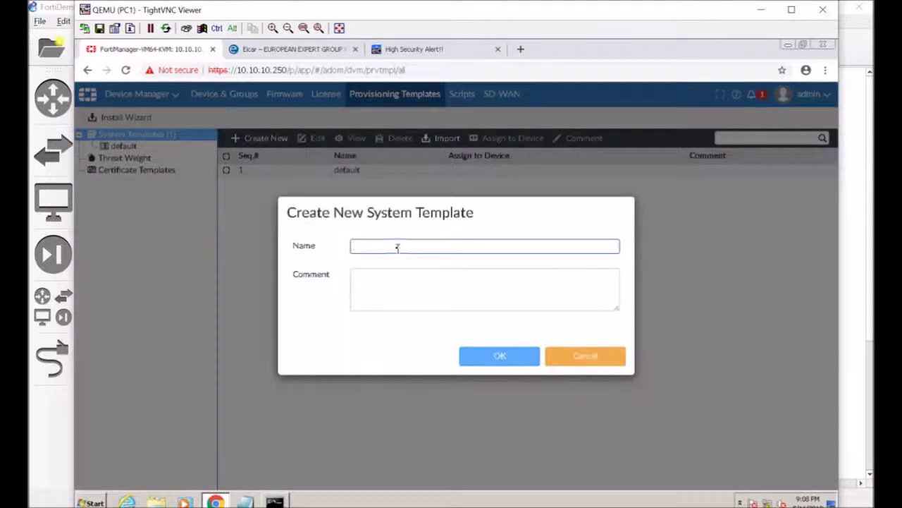
type("DNS Change")
key("Tab")
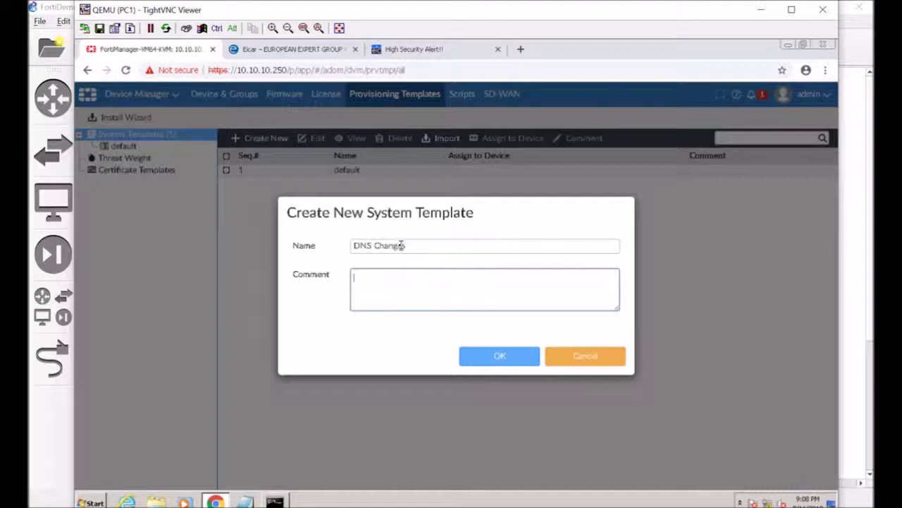
type("Some turkey thought usi")
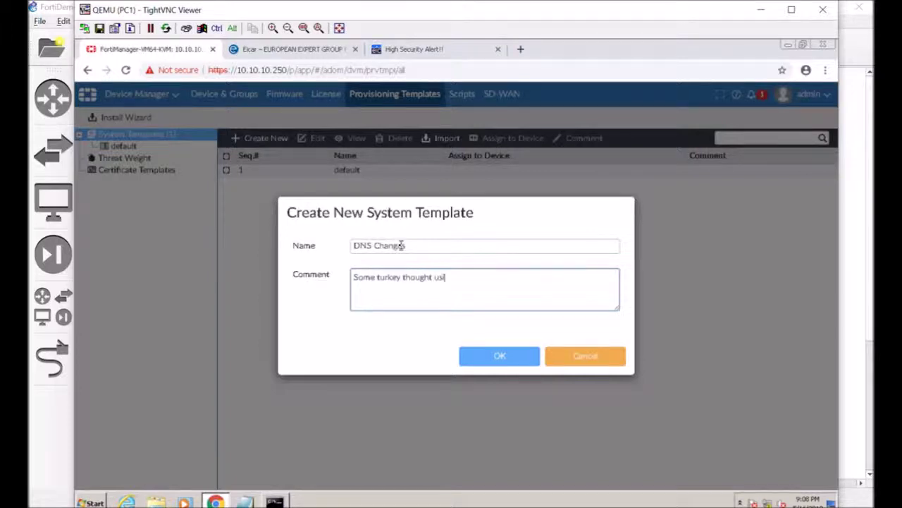
type("ng a div. dns would be ")
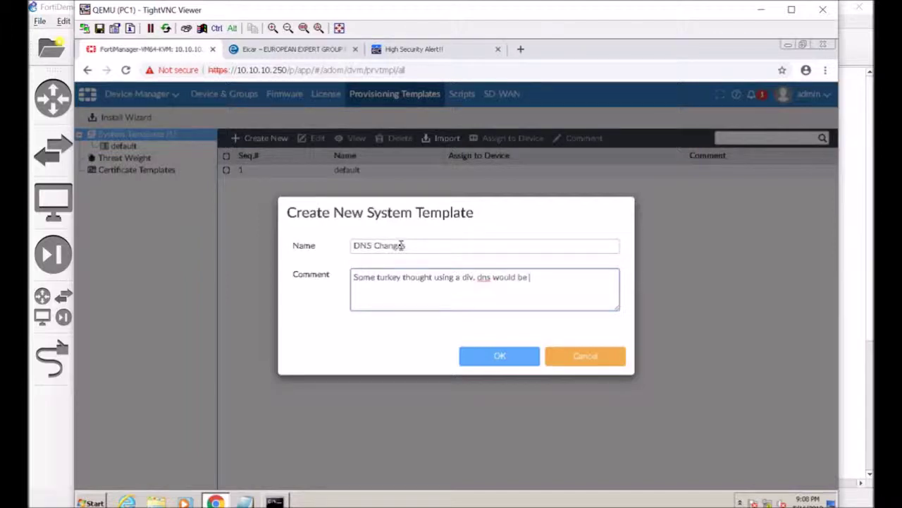
type("nice")
left_click(471, 279)
key("BackSpace")
key("BackSpace")
type("ff.")
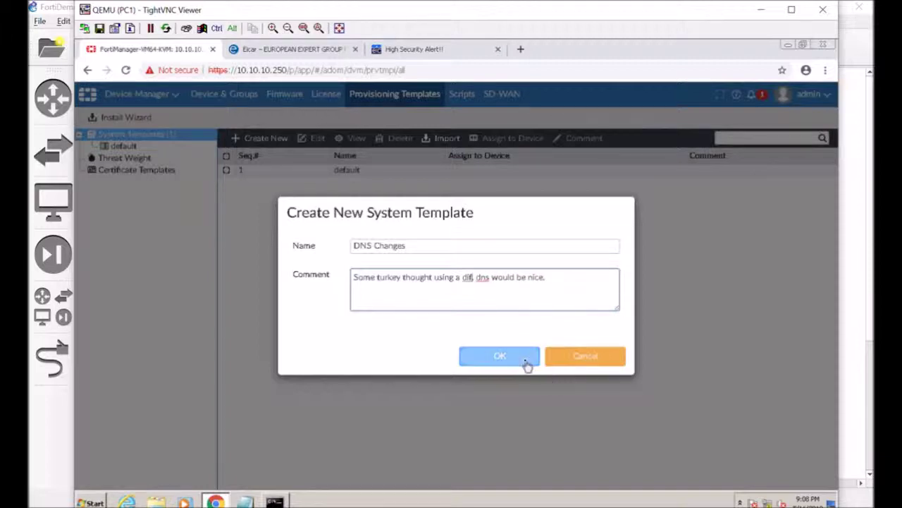
left_click(527, 363)
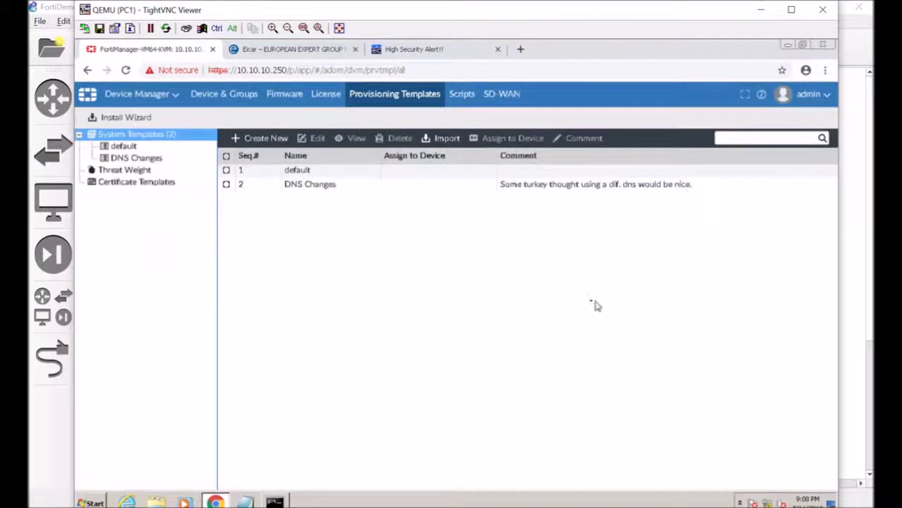
Open the DNS Changes template and check its widgets, where DNS shows 0.0.0.0 for both servers.
double_click(395, 190)
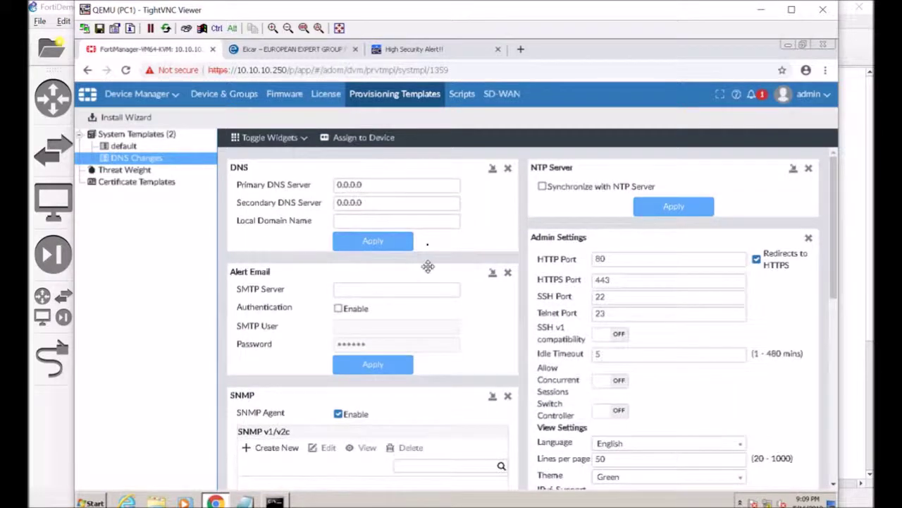
scroll(630, 336, "down", 5)
scroll(630, 336, "down", 1)
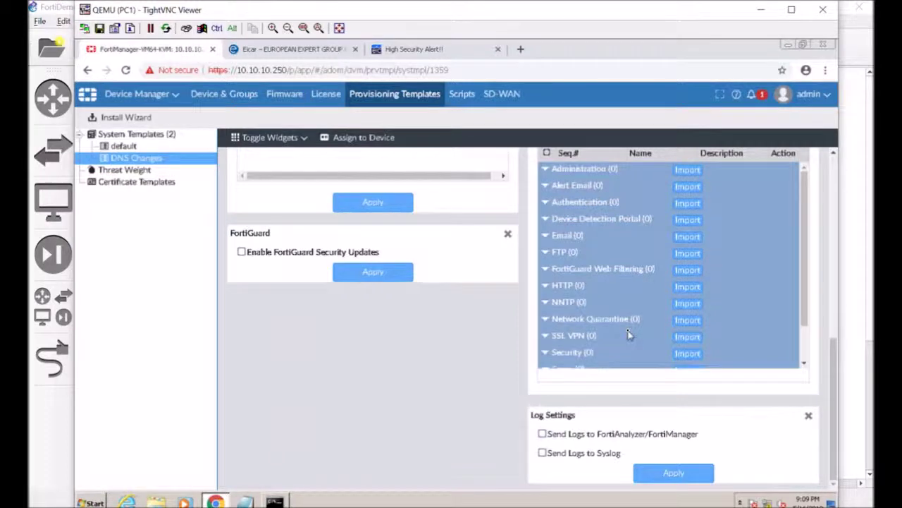
left_click(304, 139)
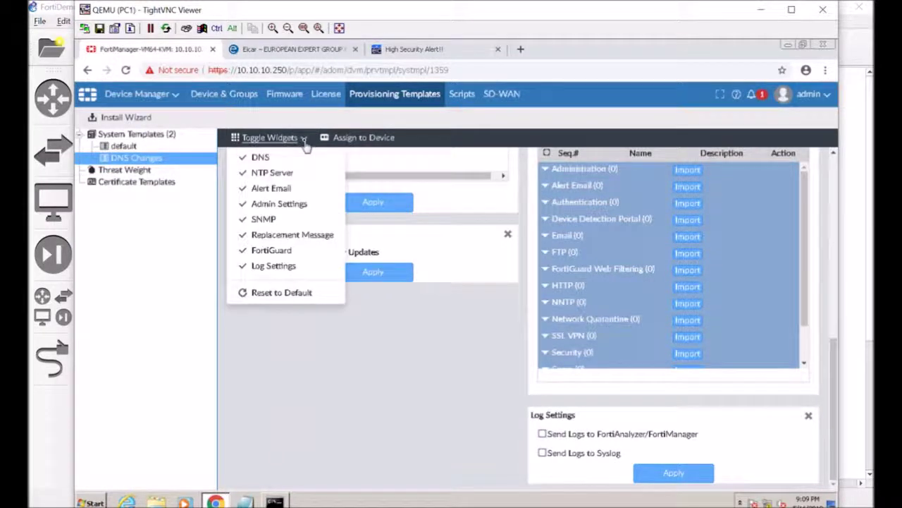
left_click(305, 139)
left_click(305, 139)
left_click(305, 141)
scroll(441, 398, "up", 7)
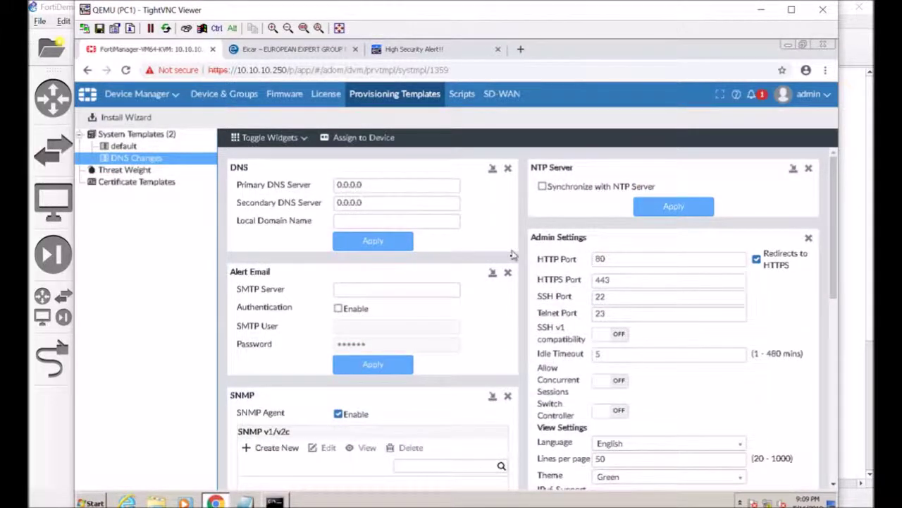
Remove the Alert Email, SNMP and FortiGuard widgets from the template.
left_click(507, 272)
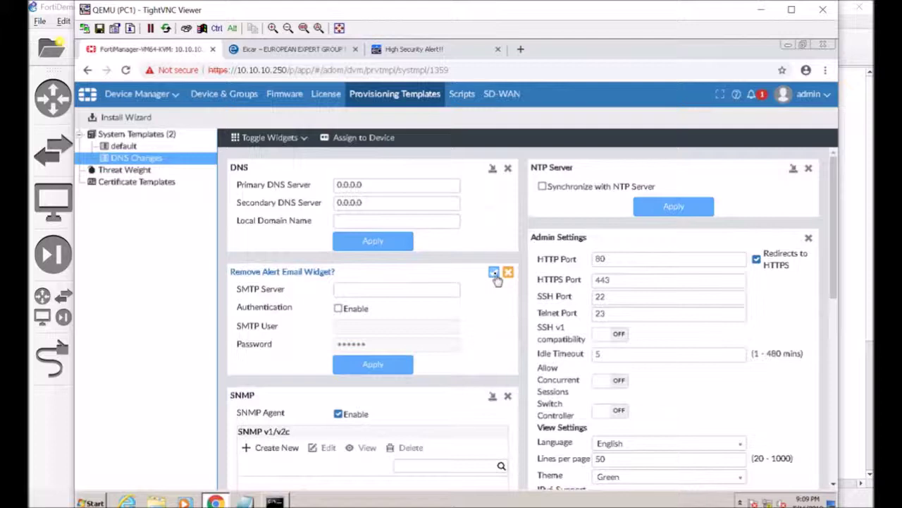
left_click(494, 272)
left_click(508, 272)
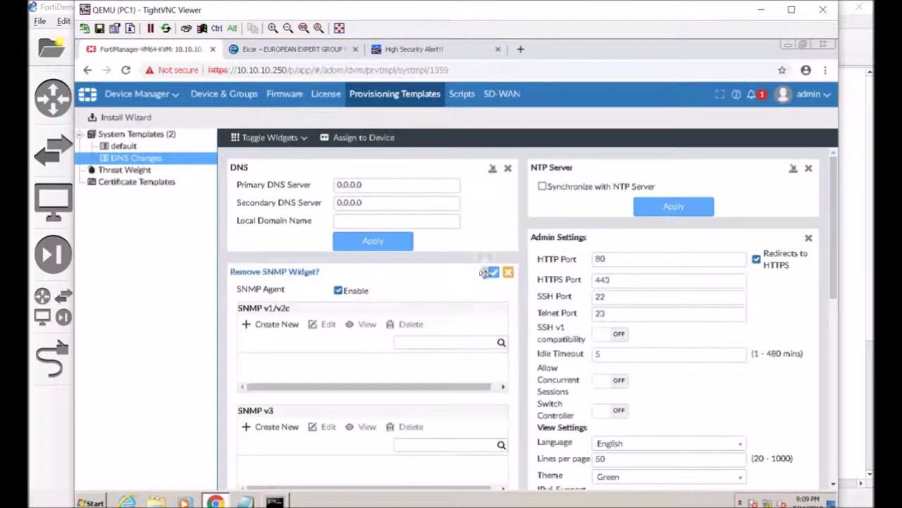
left_click(494, 274)
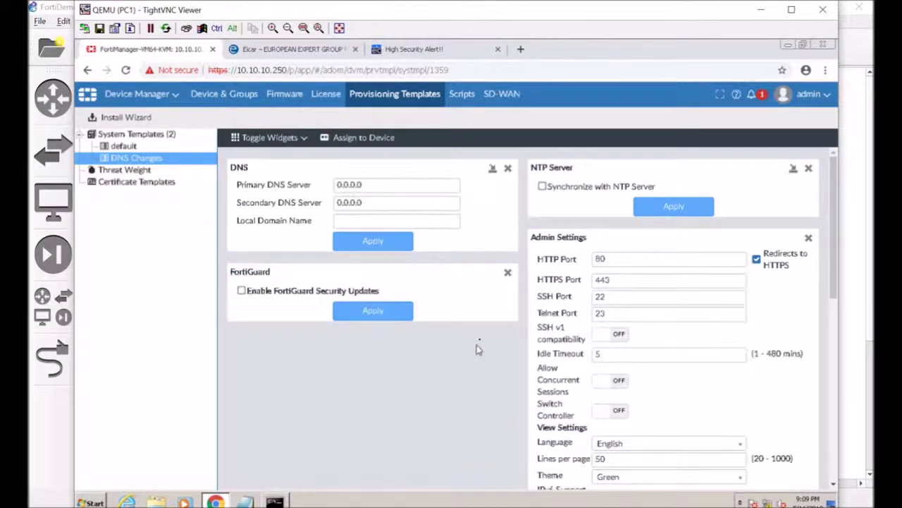
left_click(508, 275)
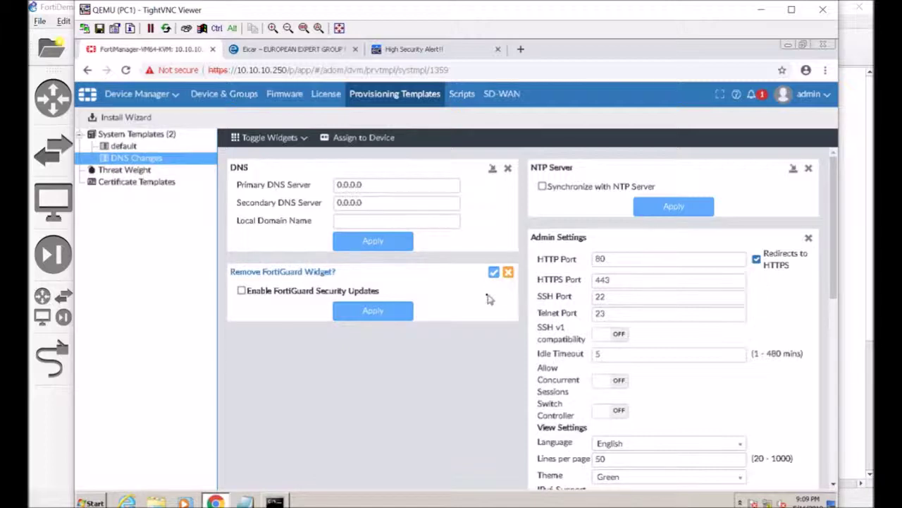
left_click(495, 273)
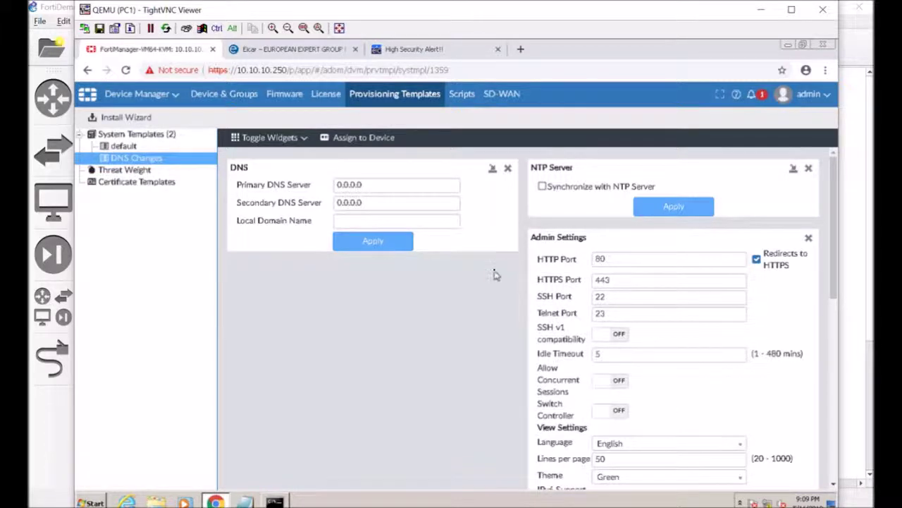
Remove the NTP Server, Admin Settings, Replacement Message and Log Settings widgets.
left_click(808, 170)
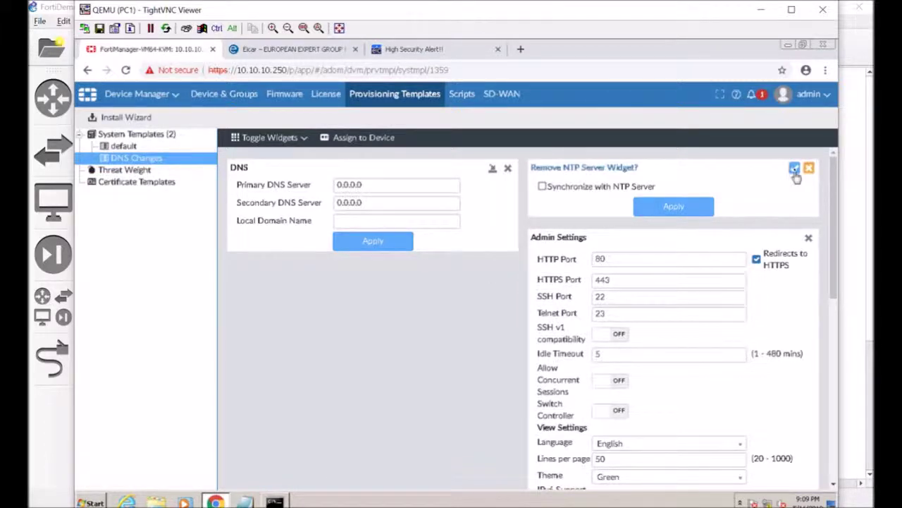
left_click(795, 168)
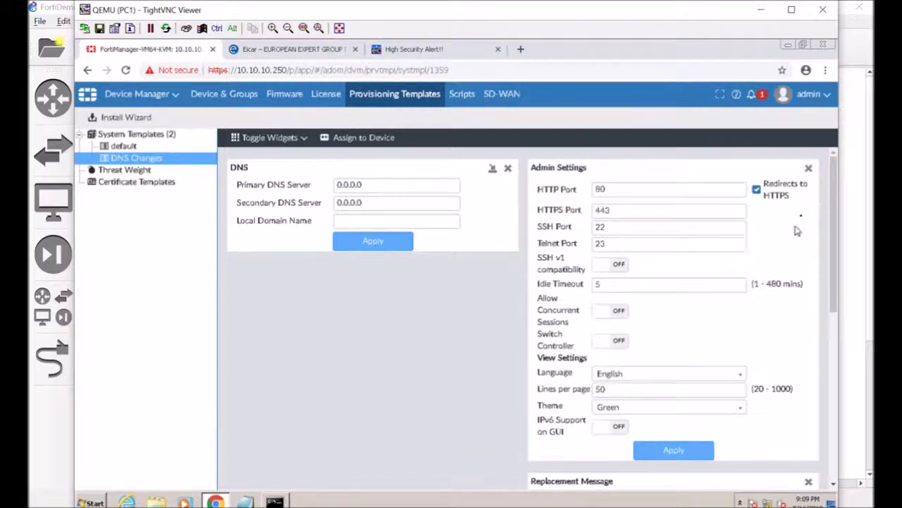
left_click(811, 167)
left_click(795, 168)
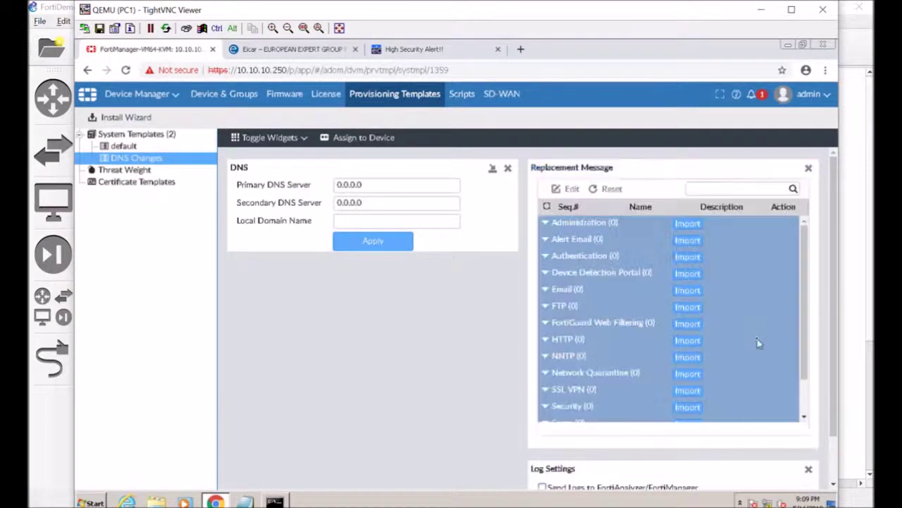
left_click(809, 169)
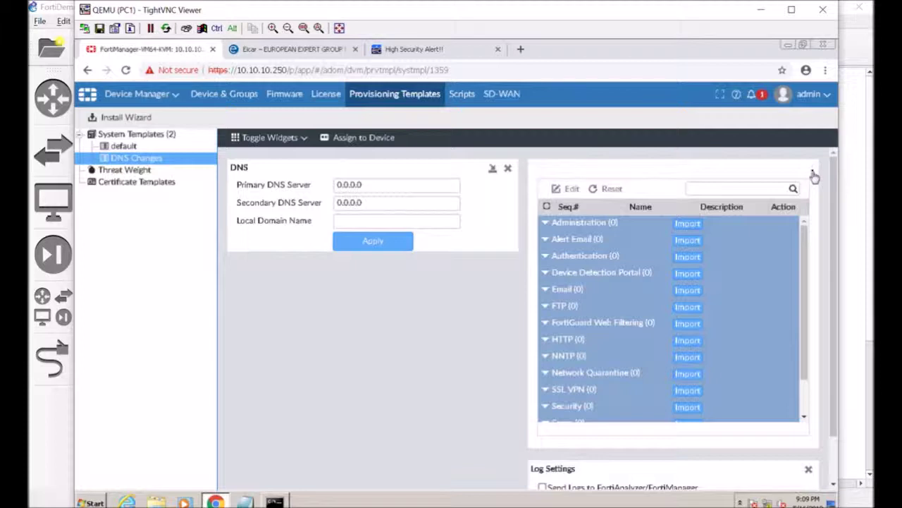
left_click(795, 168)
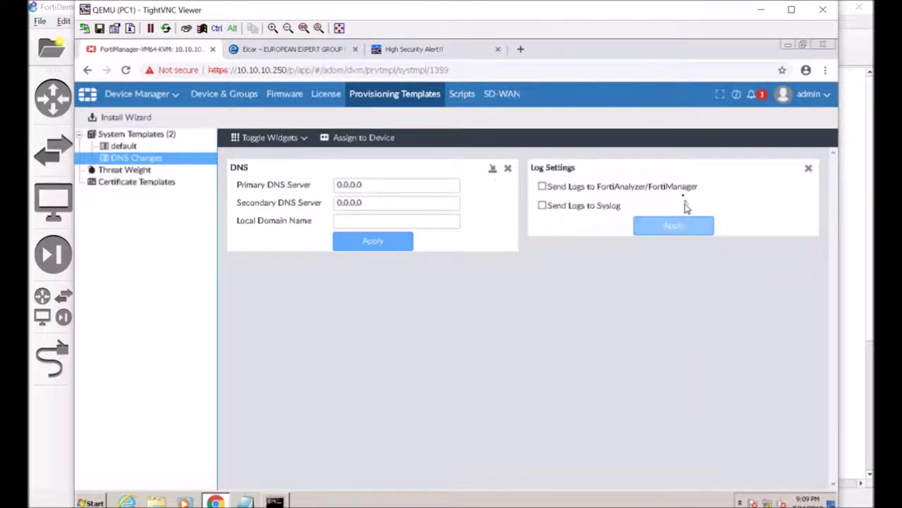
left_click(811, 171)
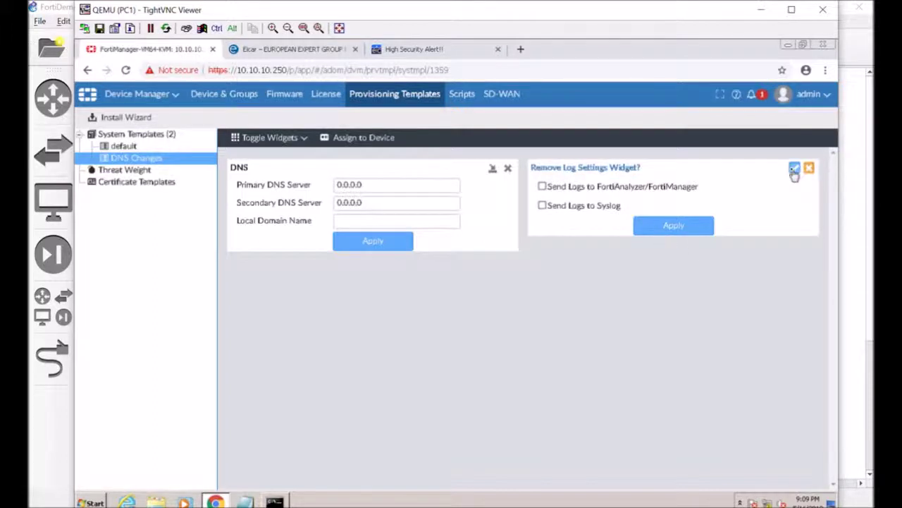
left_click(795, 169)
Set the template's primary DNS to 1.1.1.1 and secondary DNS to 9.9.9.9, and apply.
left_click_drag(389, 183, 258, 184)
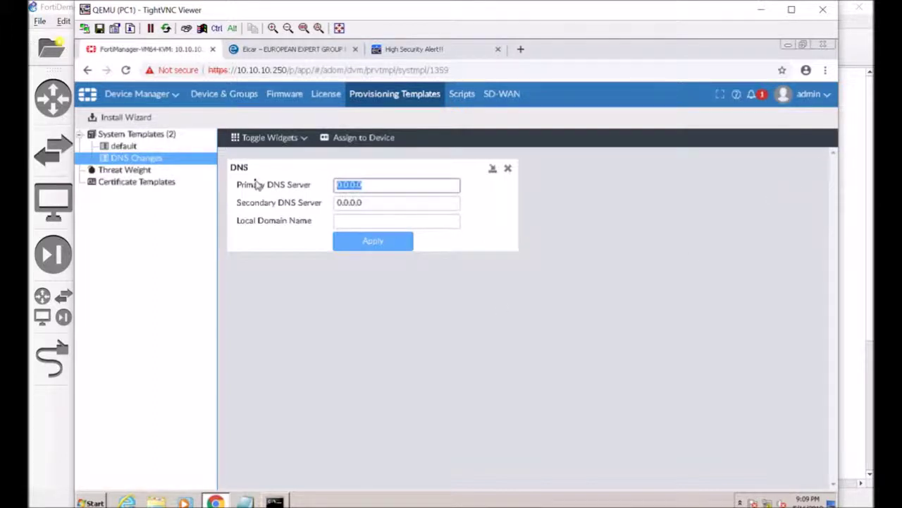
type("1.1.1.1")
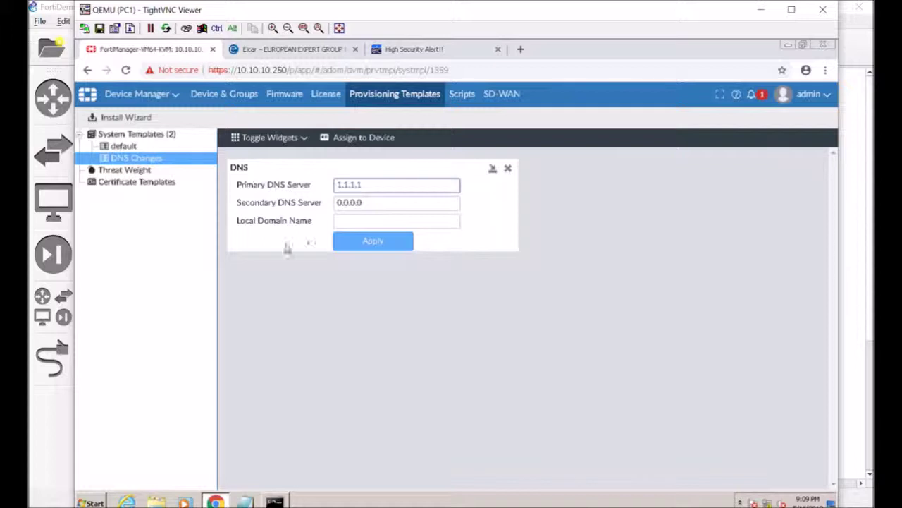
left_click_drag(358, 204, 276, 204)
type("9.9.9.9")
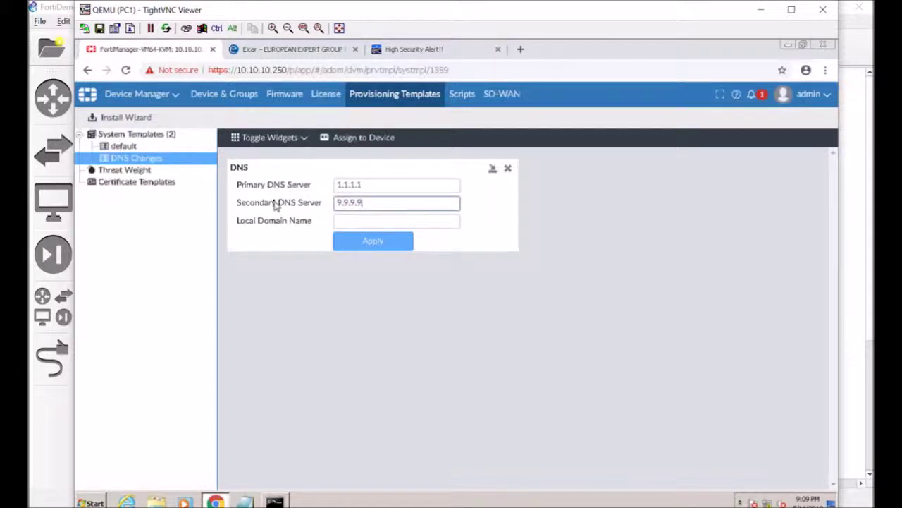
left_click(337, 238)
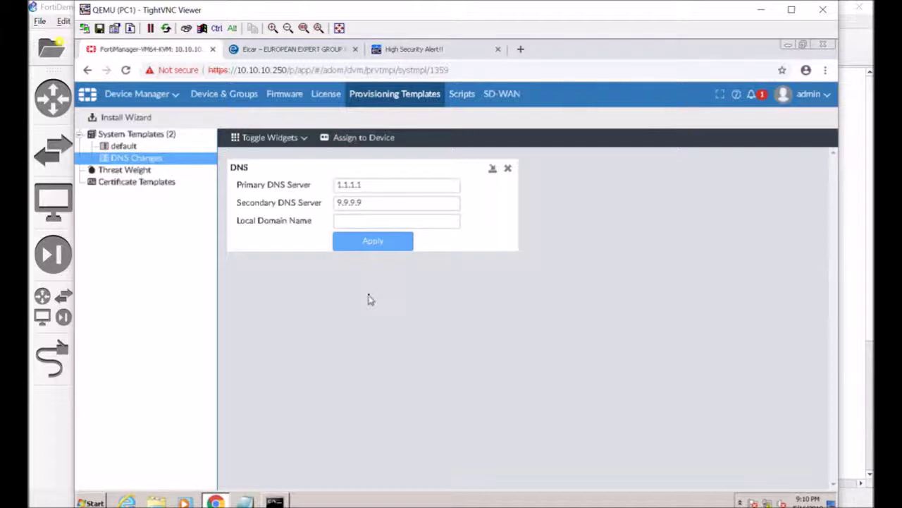
Assign DNS Changes to Local-FortiGate and Remote-FortiGate and close the completed task report.
left_click(361, 137)
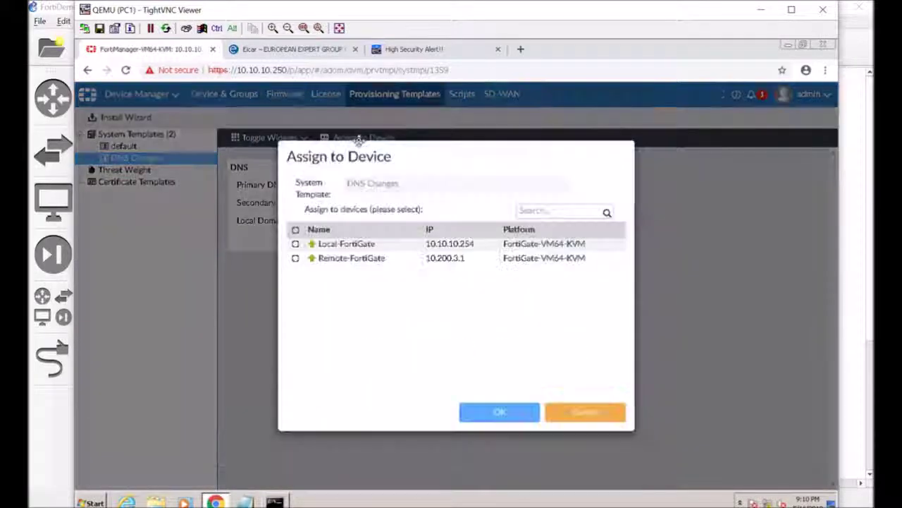
left_click(295, 229)
left_click(483, 411)
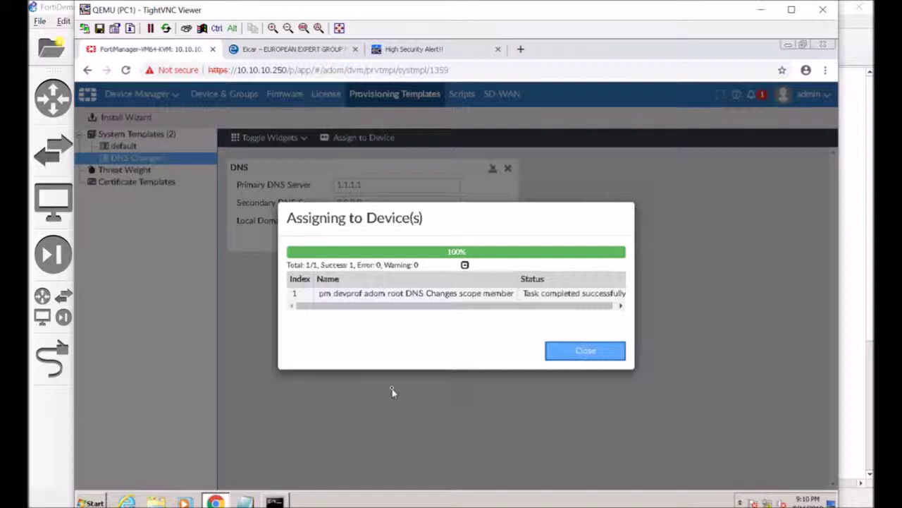
left_click(610, 356)
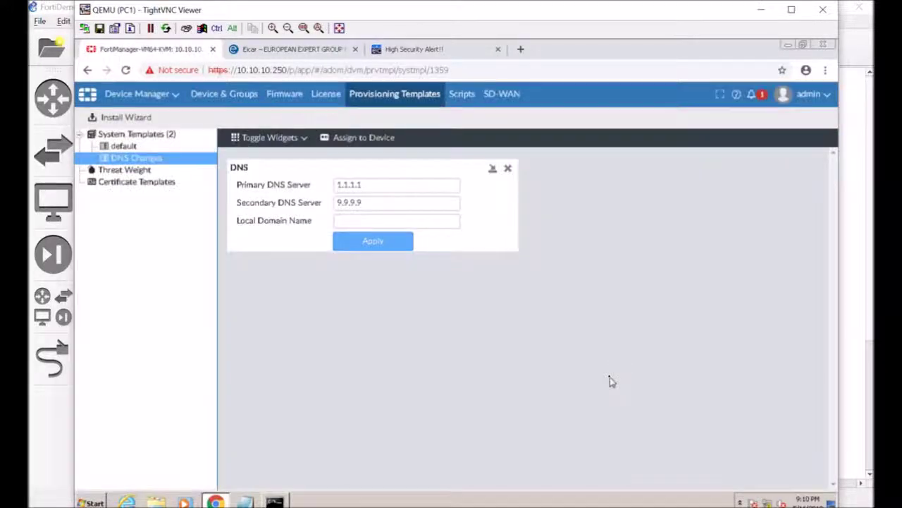
Select Remote-FortiGate in Device & Groups and open its System dashboard.
left_click(238, 98)
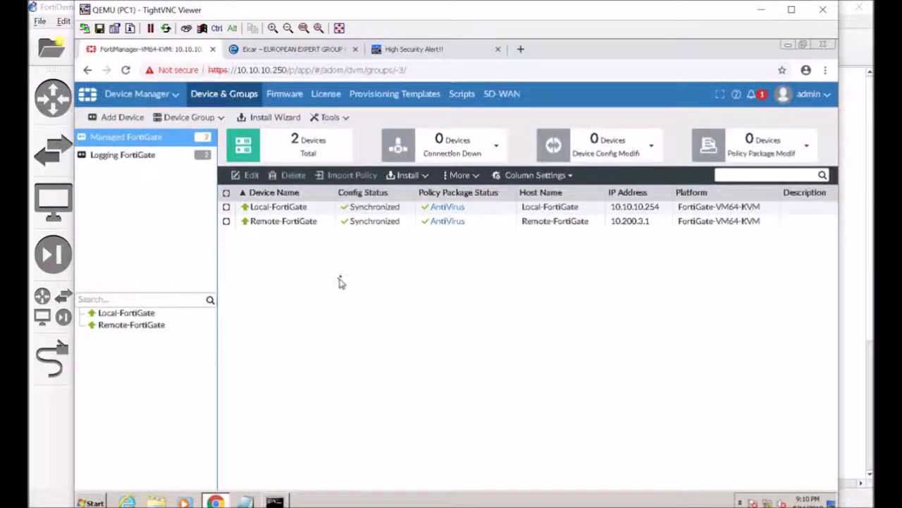
left_click(352, 224)
left_click(344, 206)
left_click(352, 223)
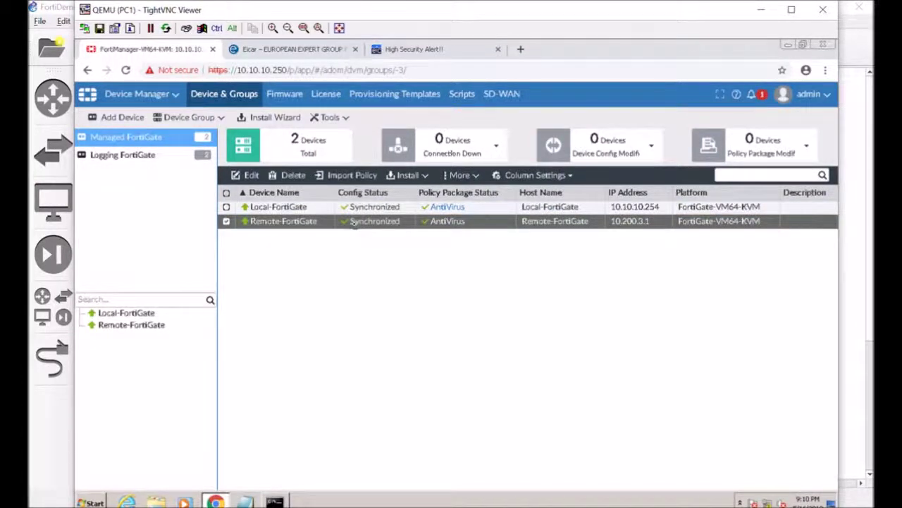
right_click(355, 226)
double_click(346, 224)
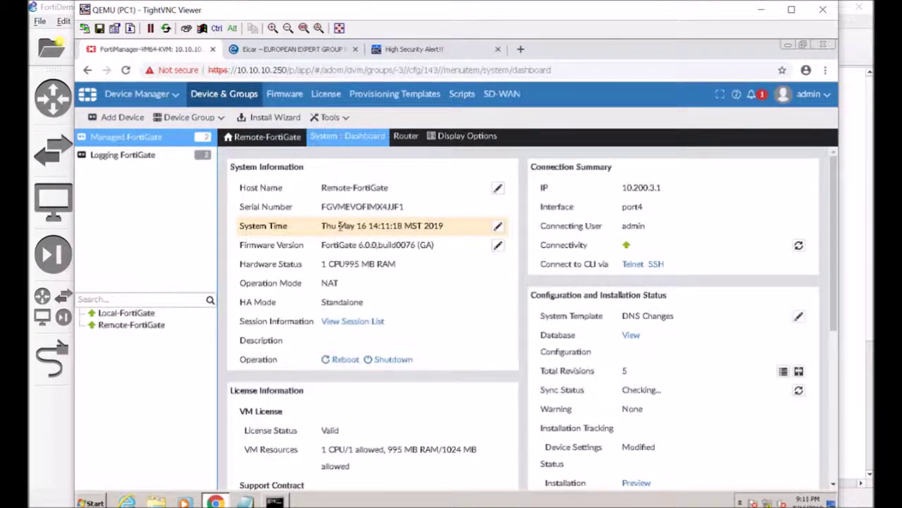
Browse Remote-FortiGate's System and Router menus and bring up Display Options.
left_click(347, 138)
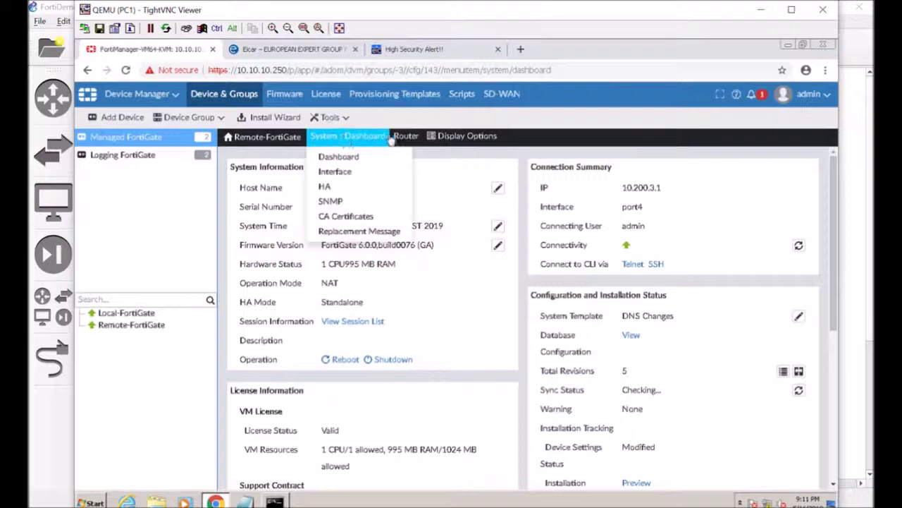
left_click(407, 138)
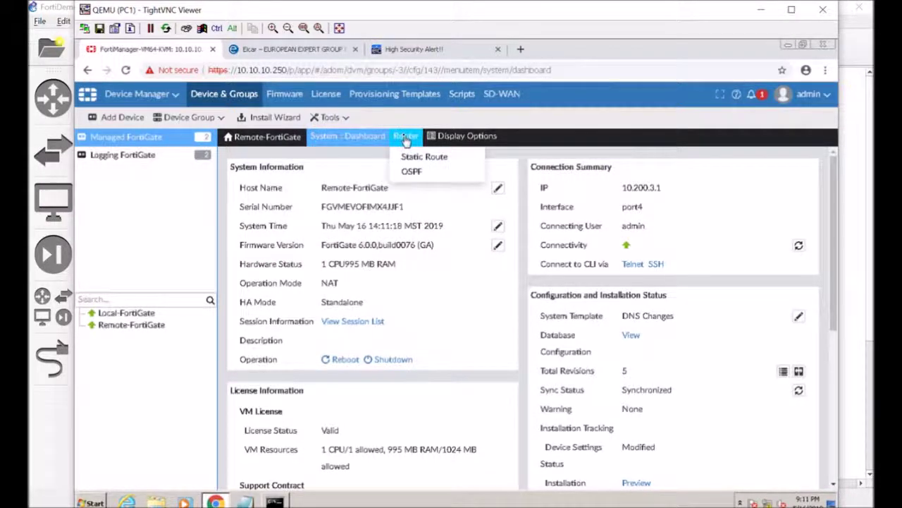
left_click(358, 137)
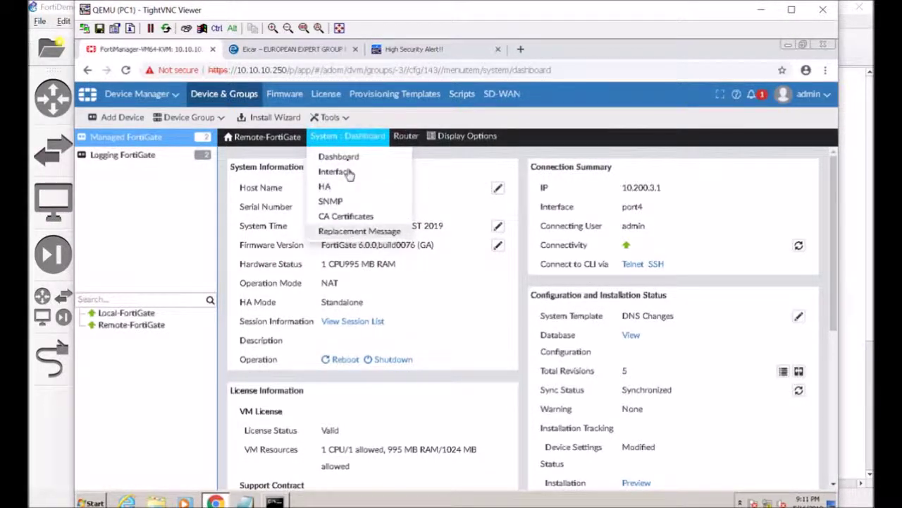
left_click(456, 138)
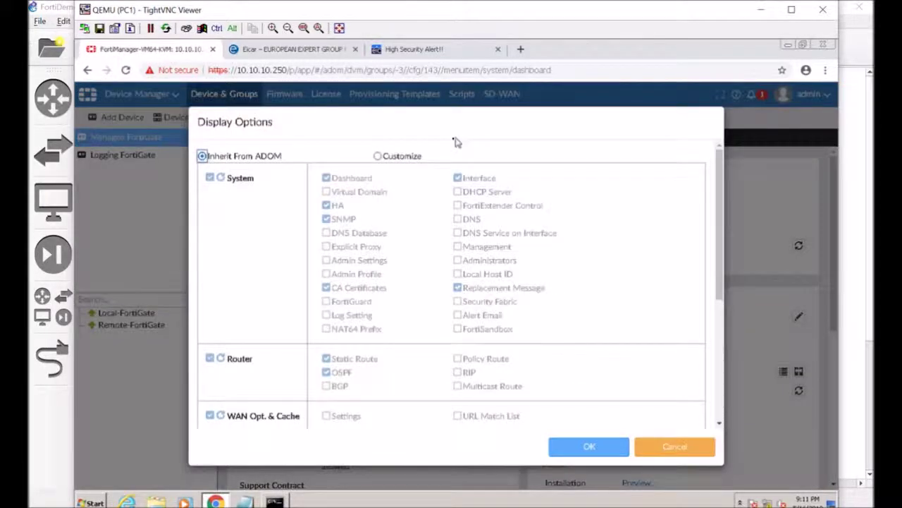
Customize Remote-FortiGate's display options to include the DNS page.
left_click(409, 158)
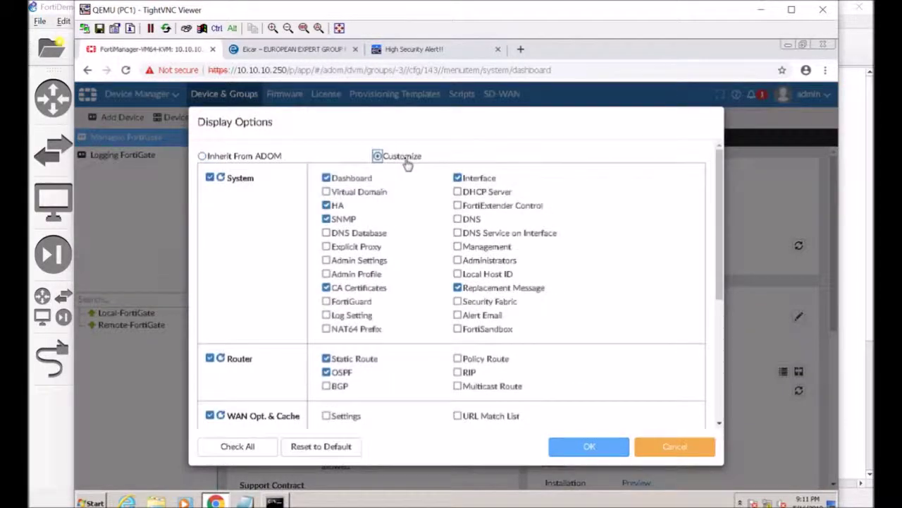
left_click(458, 218)
left_click(579, 444)
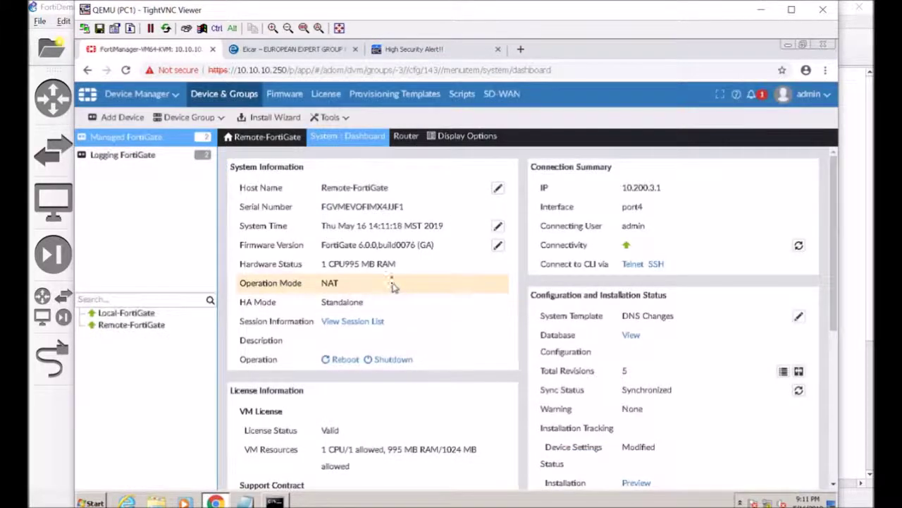
View Remote-FortiGate's DNS servers, then return to the managed devices list.
mouse_move(353, 149)
left_click(345, 220)
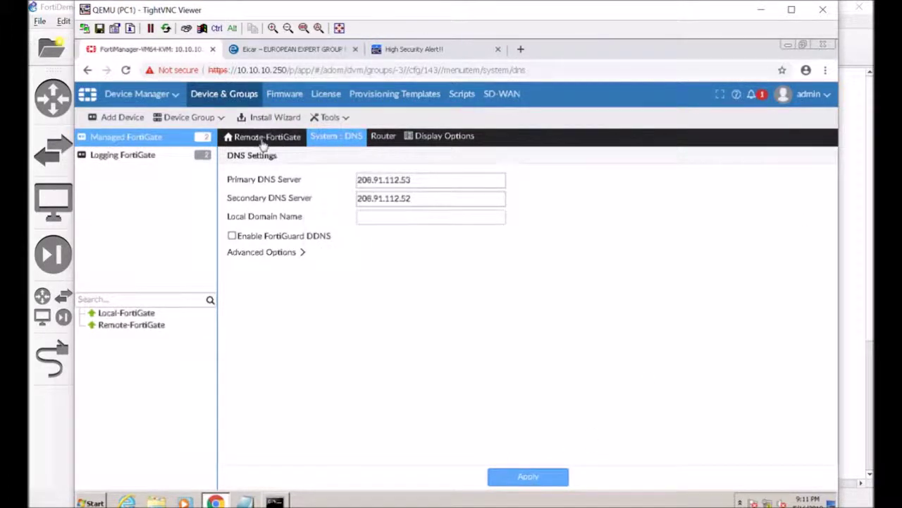
left_click(116, 95)
left_click(117, 127)
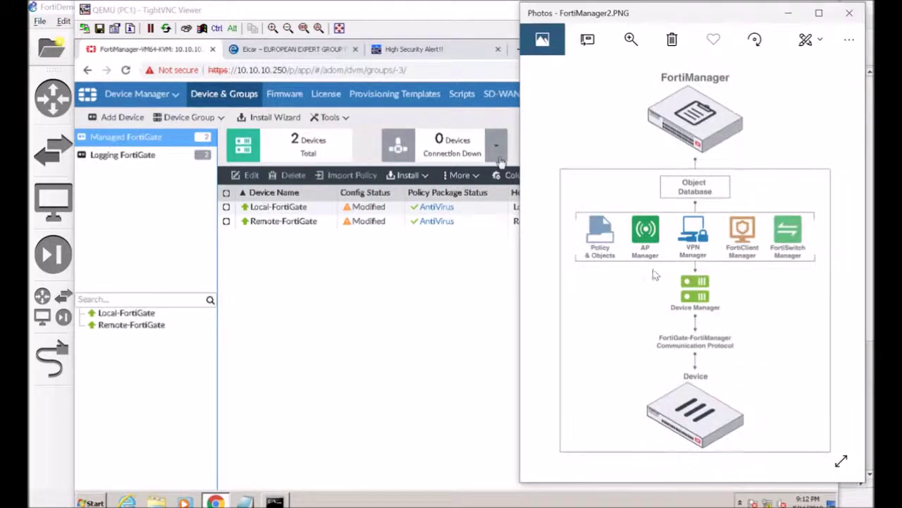
Switch Photos to freehand drawing with a red pen.
left_click(807, 40)
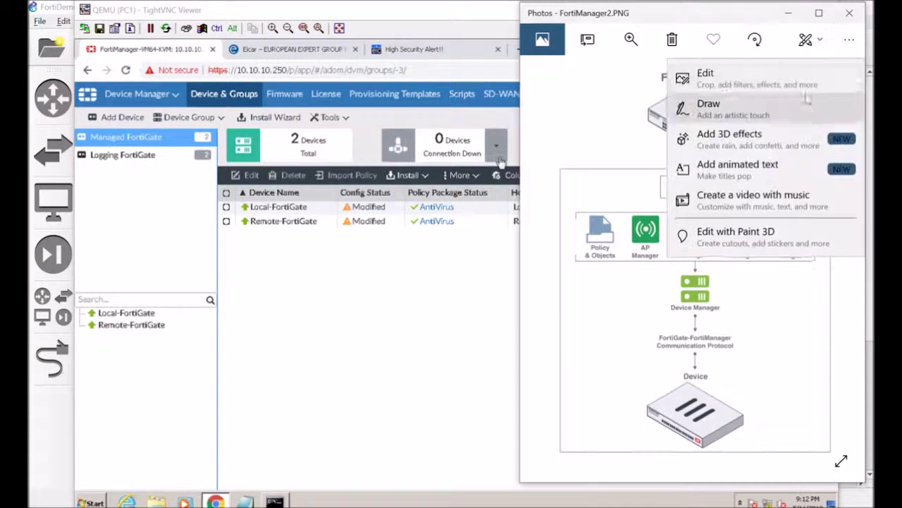
left_click(805, 105)
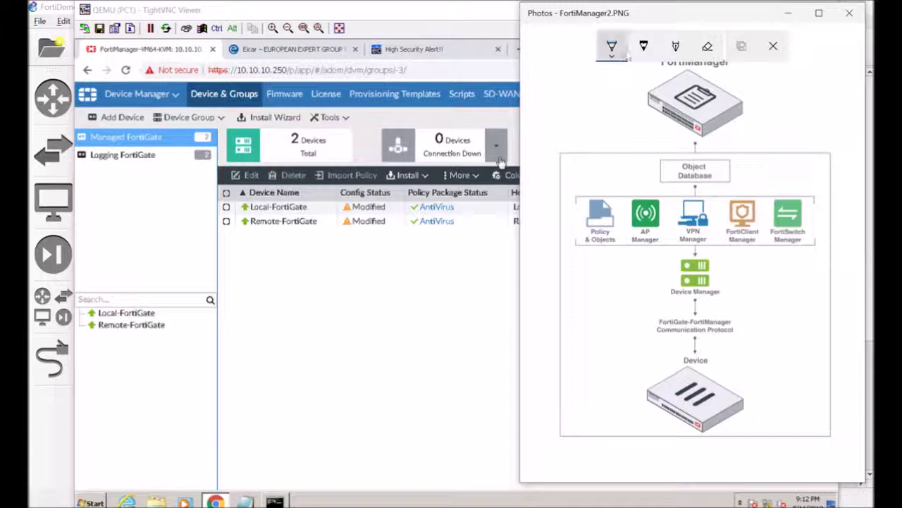
left_click(625, 57)
left_click(582, 144)
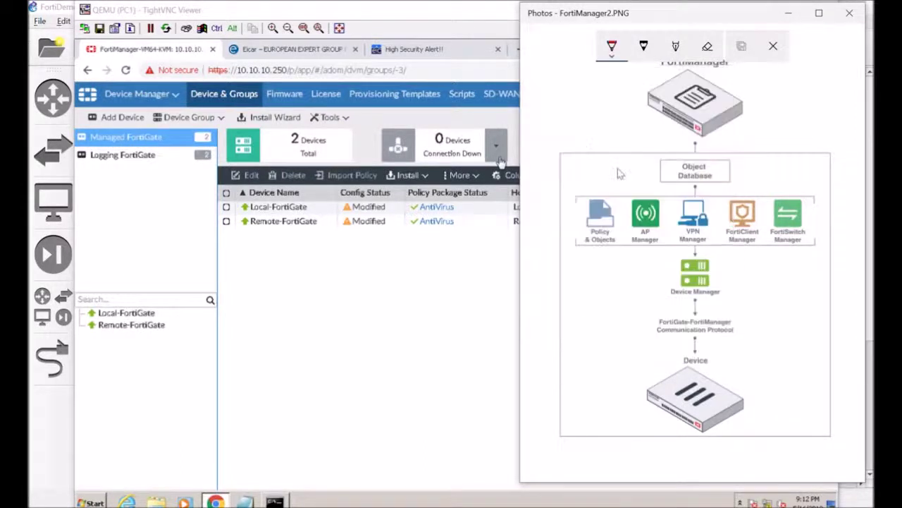
Circle Device Manager and Device in red and draw a downward arrow between them.
mouse_move(730, 262)
left_mouse_down()
mouse_move(645, 289)
mouse_move(725, 260)
left_mouse_up()
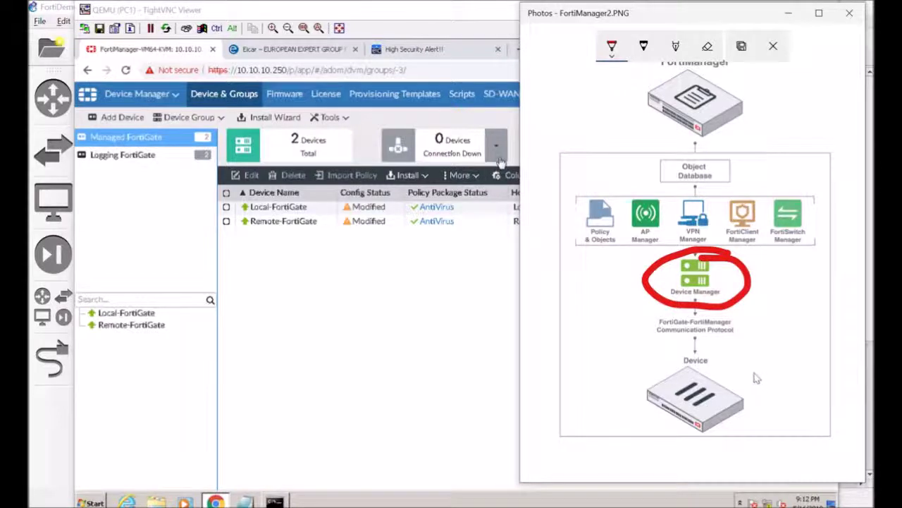
mouse_move(744, 370)
left_mouse_down()
mouse_move(719, 365)
mouse_move(614, 428)
mouse_move(742, 368)
left_mouse_up()
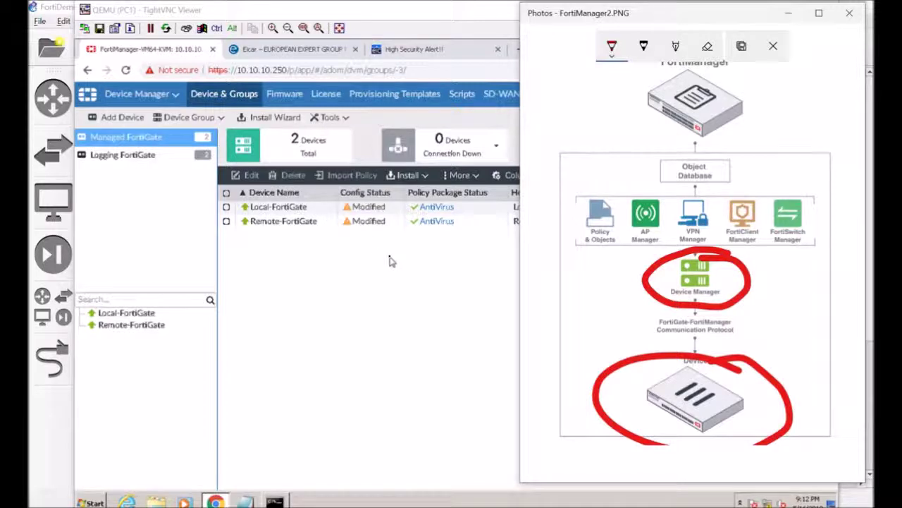
left_click_drag(597, 258, 597, 342)
left_click_drag(583, 310, 622, 314)
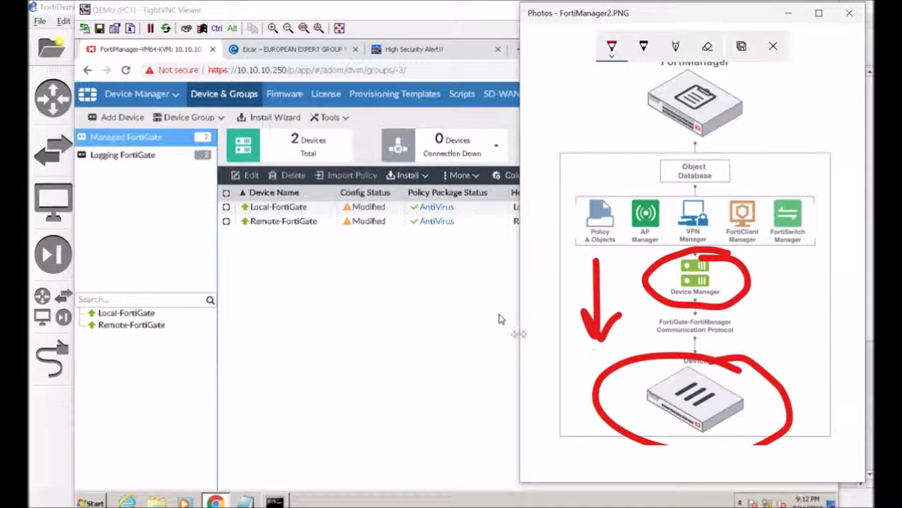
left_click(381, 309)
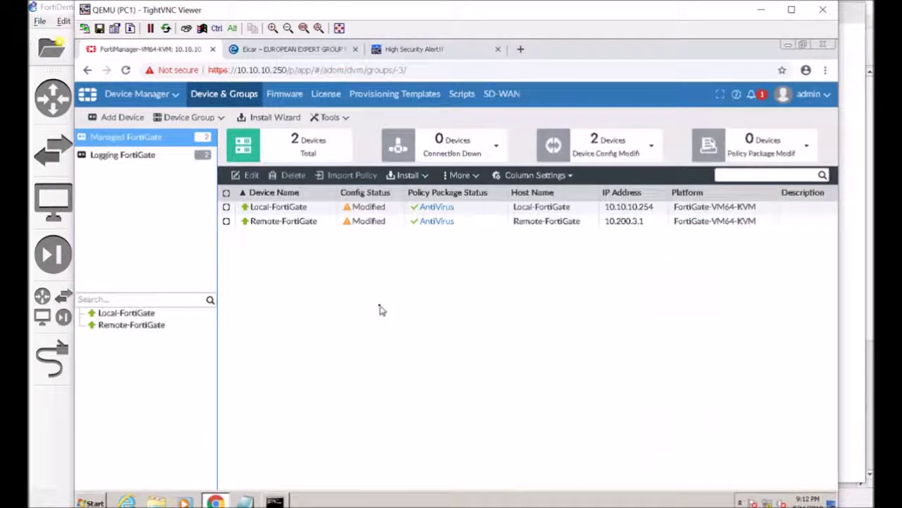
Start the Install Wizard for device settings only, with the comment 'Update DNS Servers'.
left_click(418, 177)
left_click(417, 194)
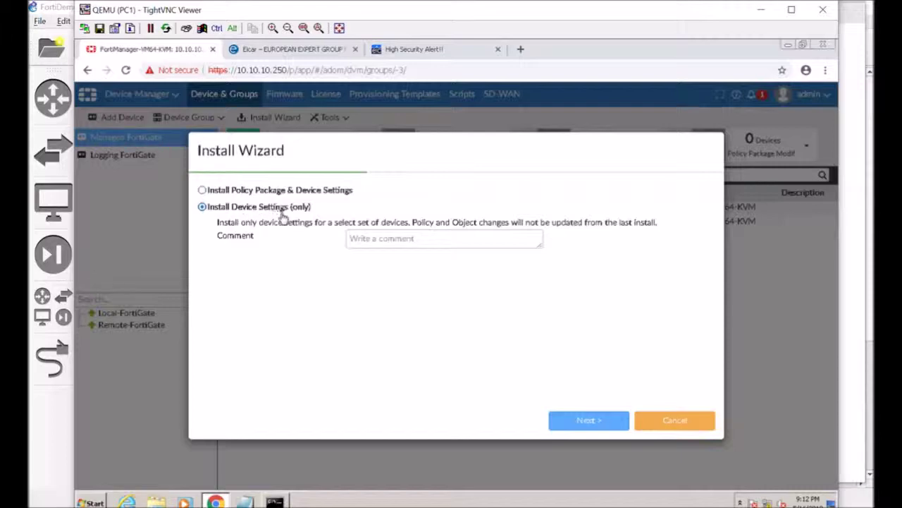
left_click(387, 237)
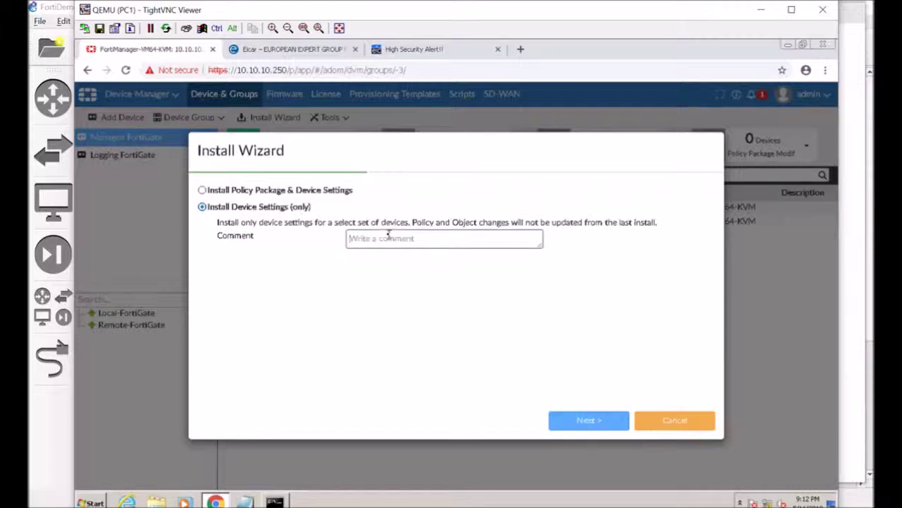
type("Update DNS Servers")
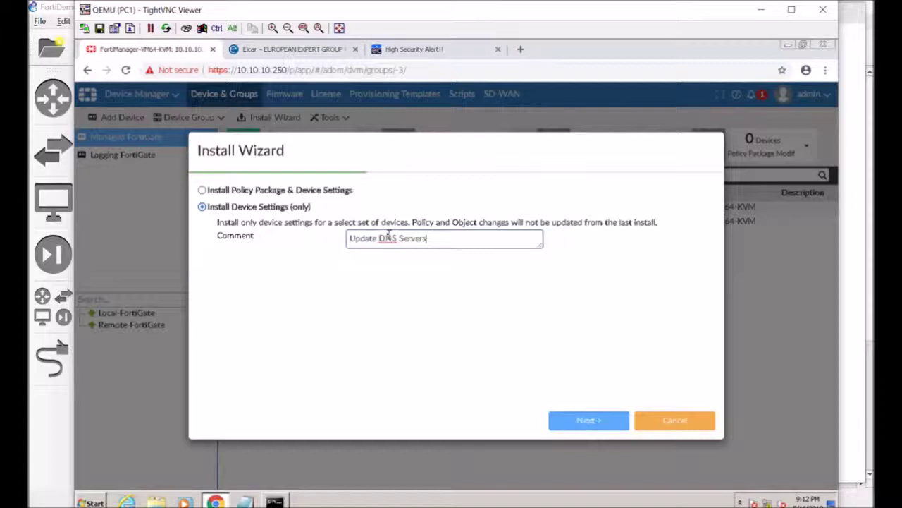
Install the settings to Local-FortiGate and Remote-FortiGate and close the completed wizard.
left_click(586, 425)
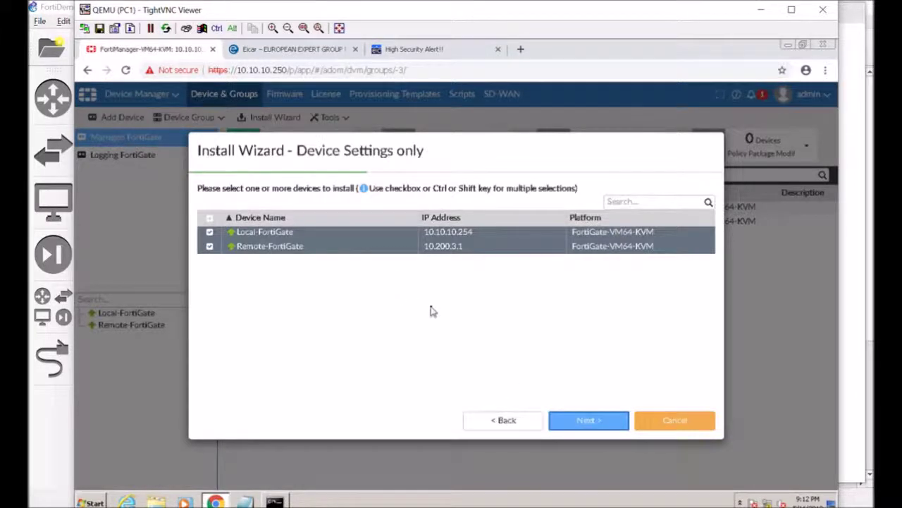
left_click(563, 421)
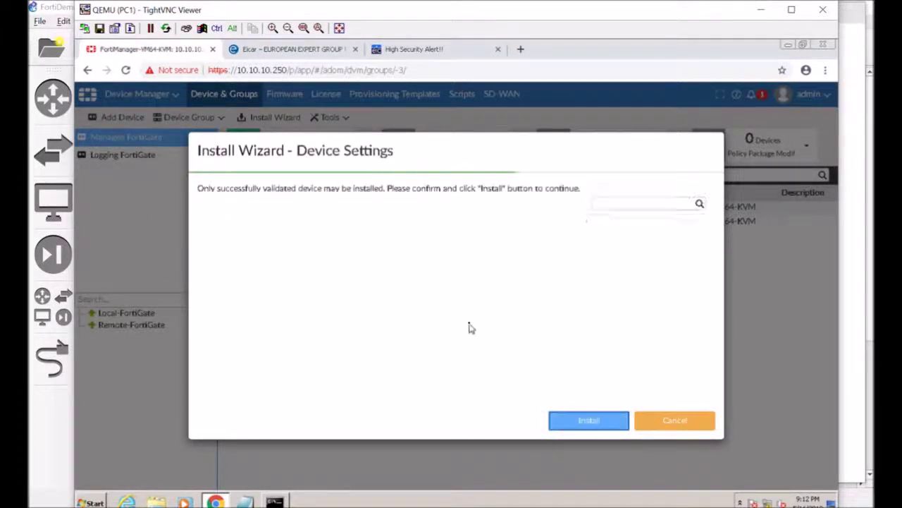
left_click(592, 421)
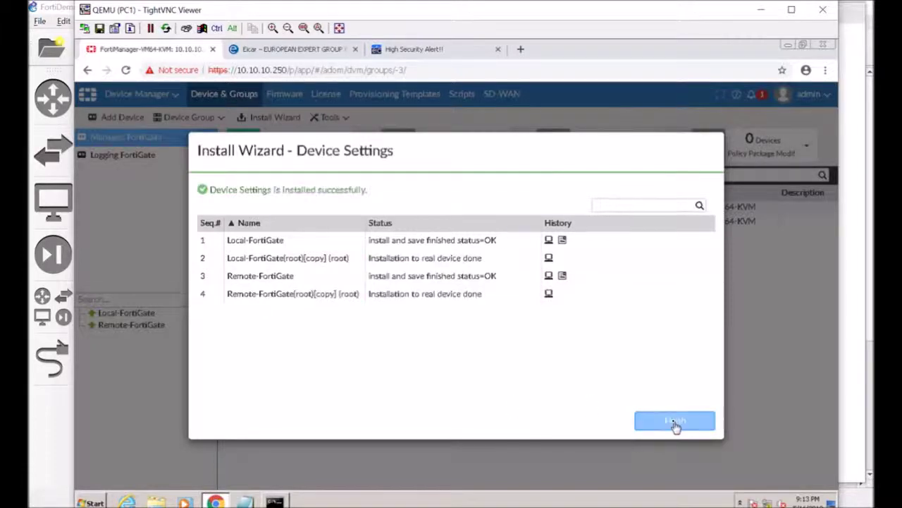
left_click(674, 421)
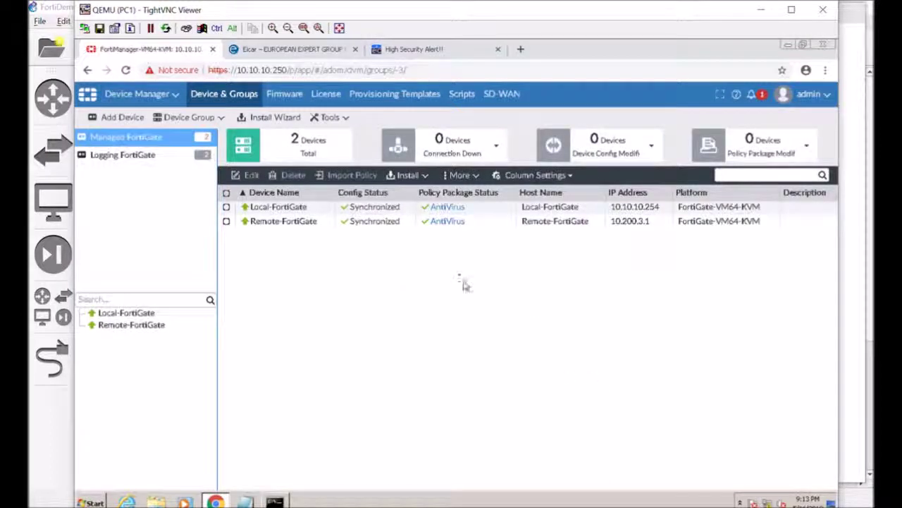
Confirm Remote-FortiGate's DNS is 1.1.1.1 and 9.9.9.9, then open and refresh its dashboard.
double_click(395, 221)
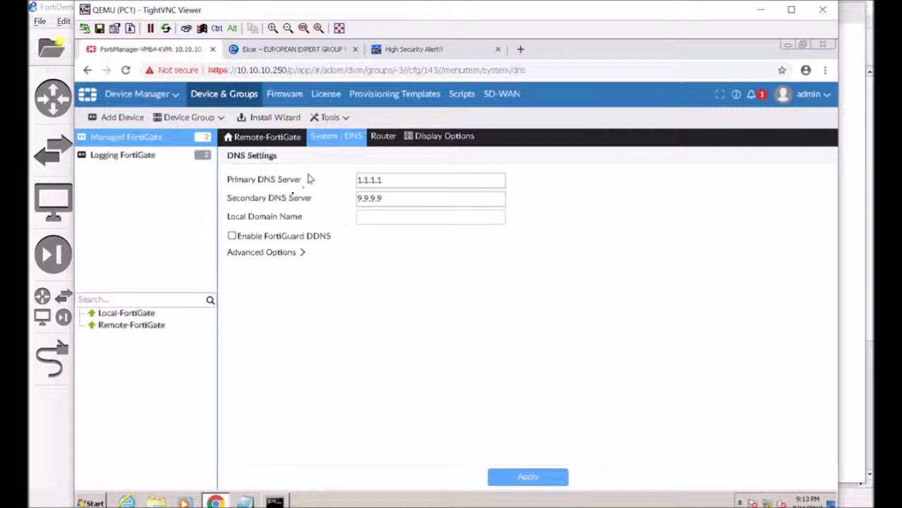
mouse_move(337, 137)
left_click(337, 158)
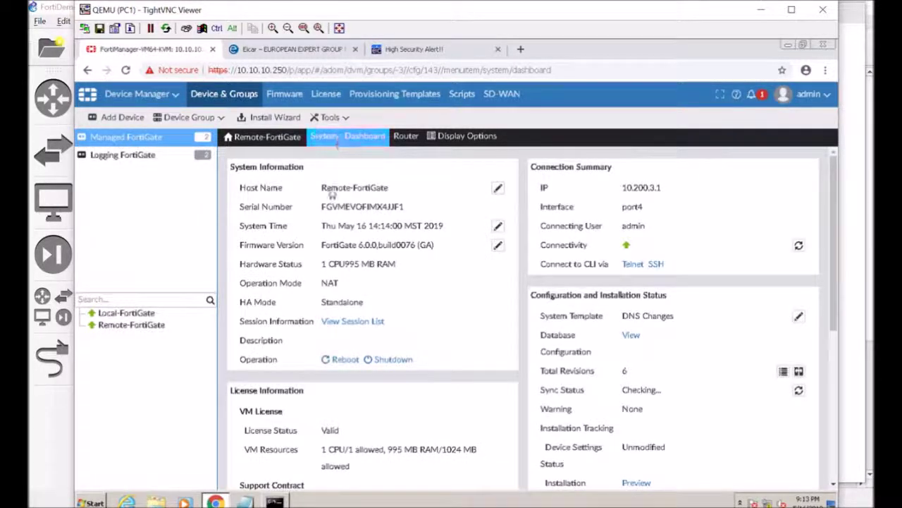
left_click(332, 156)
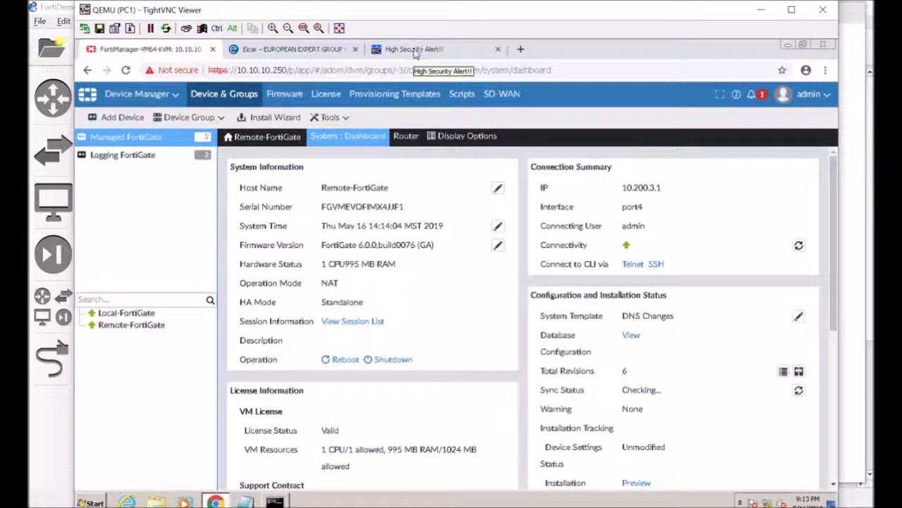
Log in to Local-FortiGate at 10.10.10.254 as admin in read-only mode.
left_click(416, 49)
left_click(394, 70)
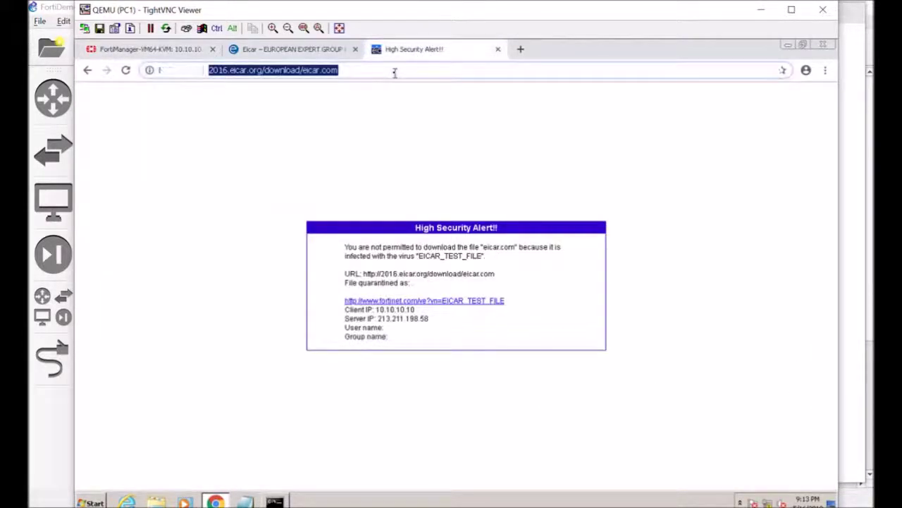
key("BackSpace")
type("10.10.10.254")
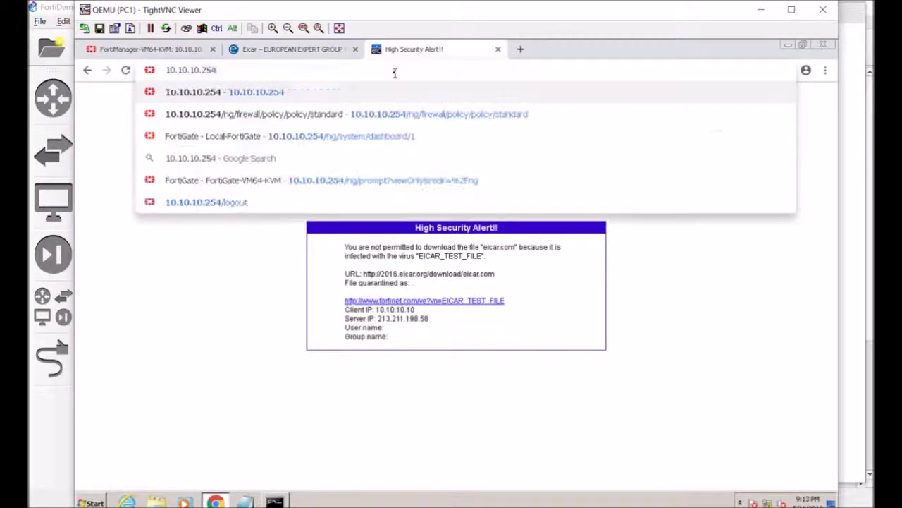
key("Return")
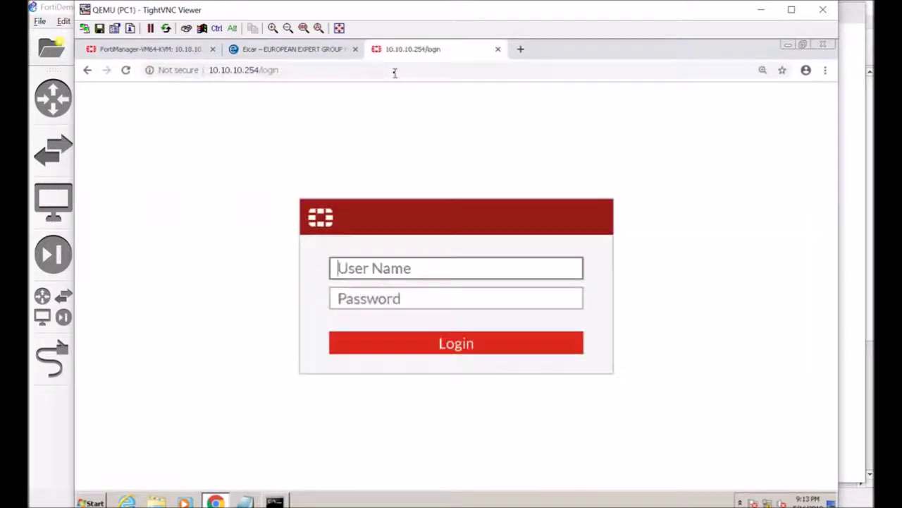
type("admin")
key("Tab")
type("fortinet")
key("Return")
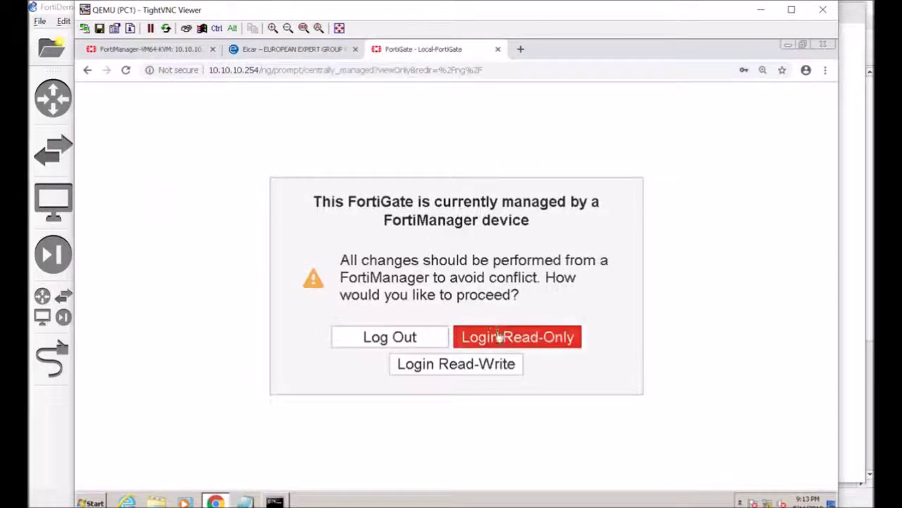
left_click(499, 337)
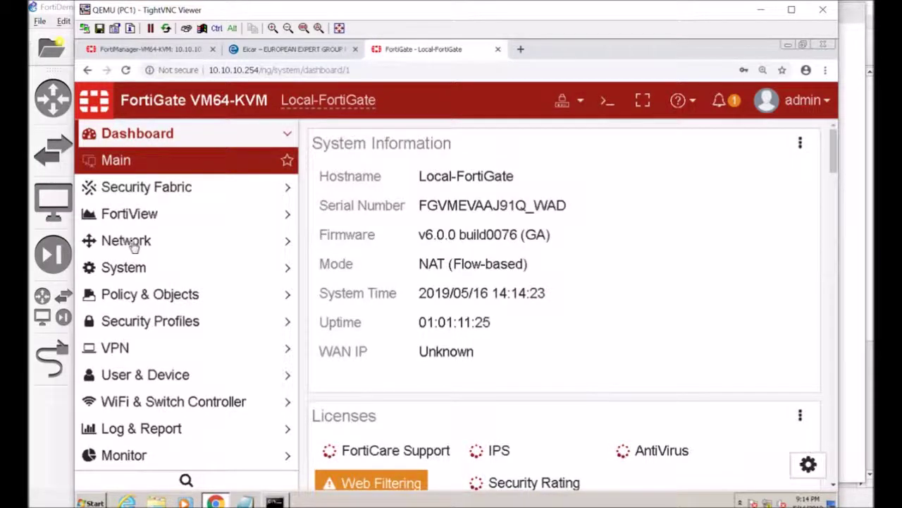
Verify Local-FortiGate's DNS servers are 1.1.1.1 and 9.9.9.9, then minimize TightVNC Viewer.
left_click(133, 242)
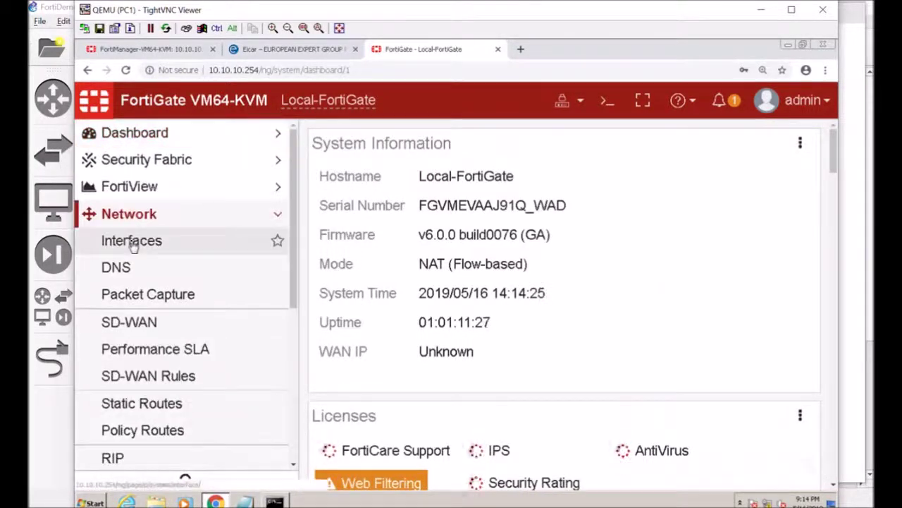
left_click(134, 269)
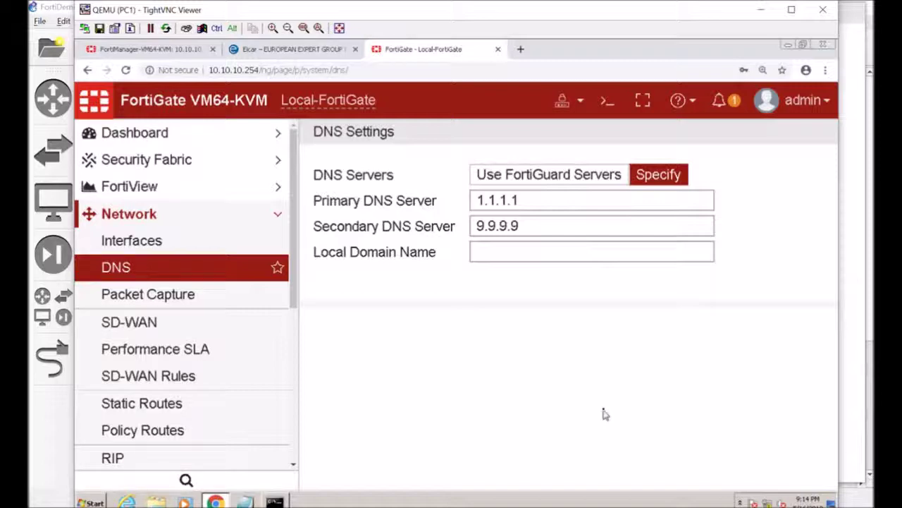
left_click(761, 9)
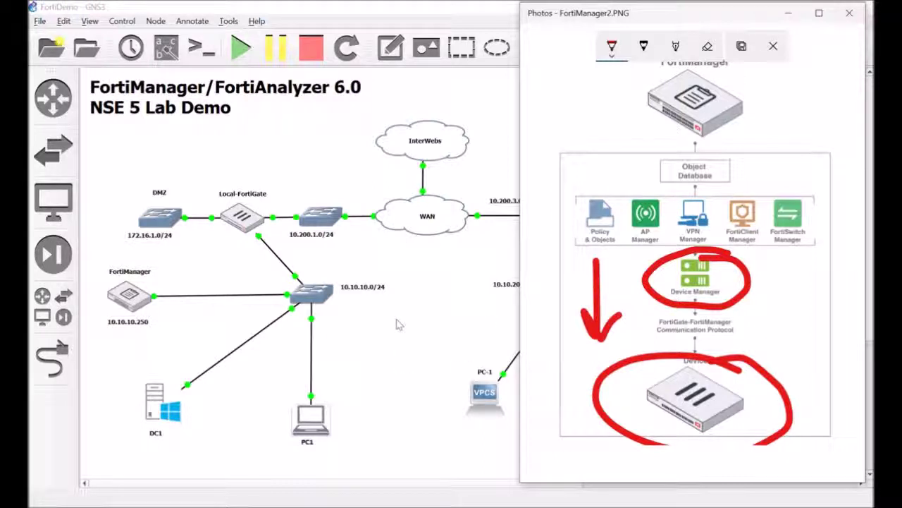
Close the annotated FortiManager2.PNG diagram with Alt+F4 to reveal the full GNS3 topology.
key("alt+F4")
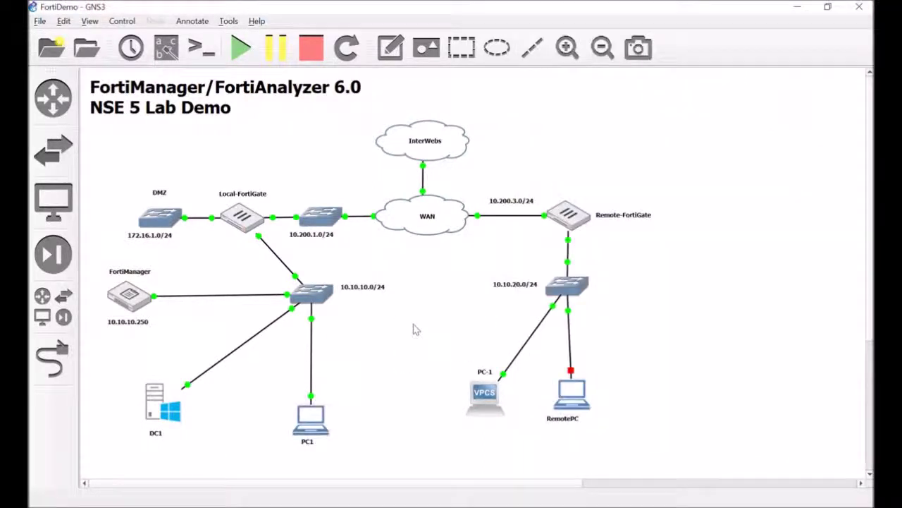